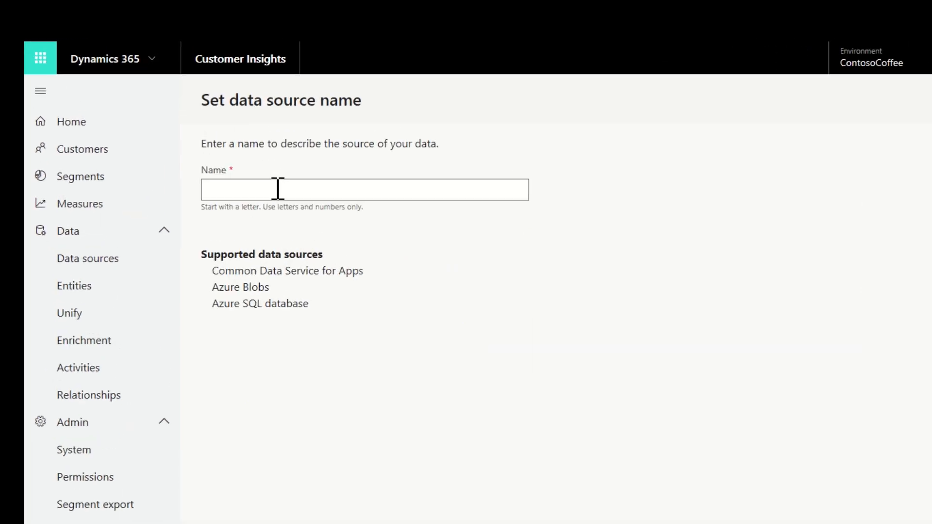
Name the new data source DynamicsCRM and save it.
left_click(245, 144)
type("DynamicsCRM")
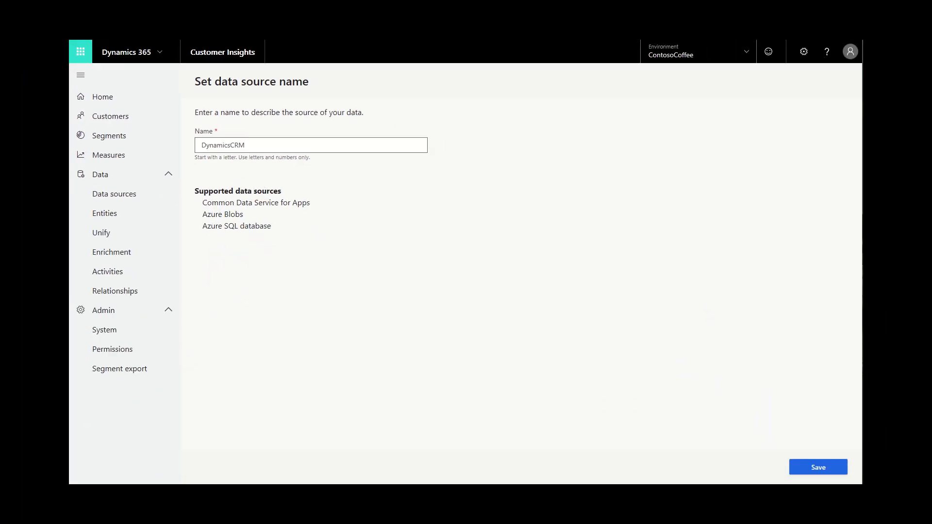
left_click(820, 468)
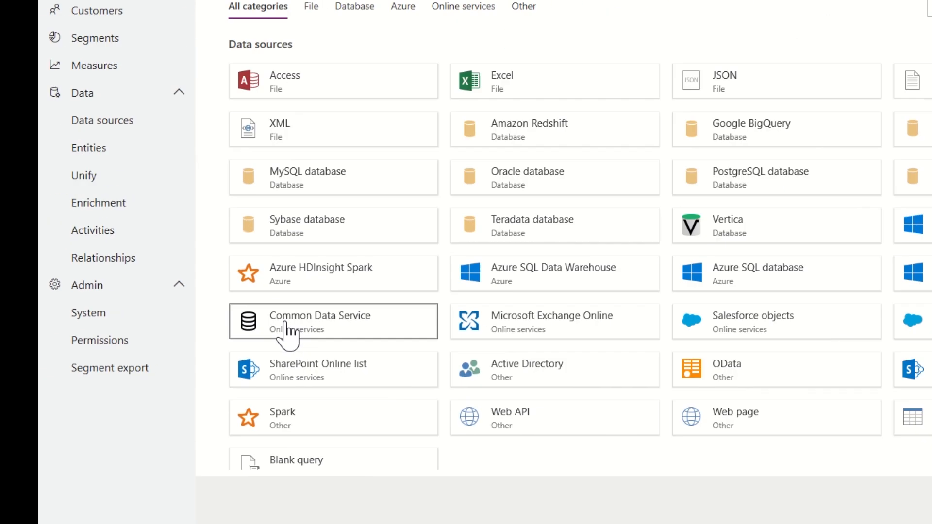
left_click(412, 282)
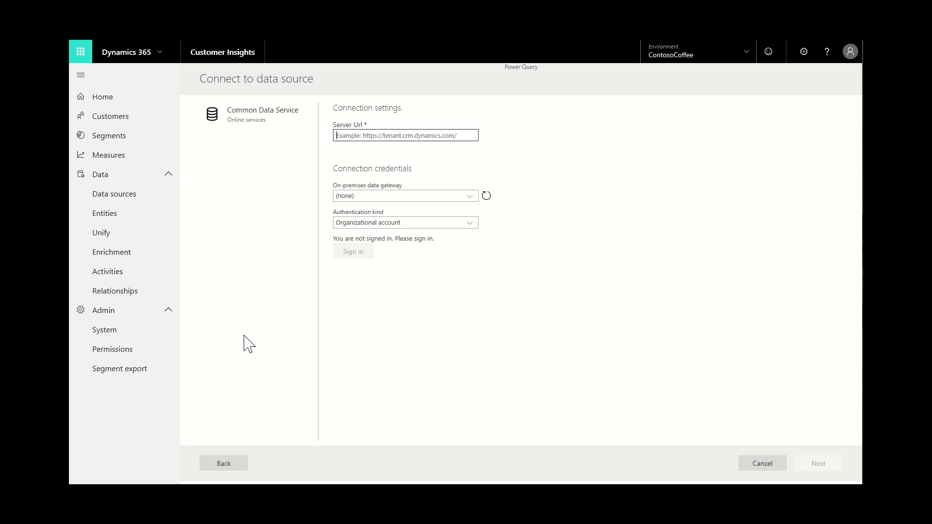
type("https://crm424822.crm4.dynamics.com/")
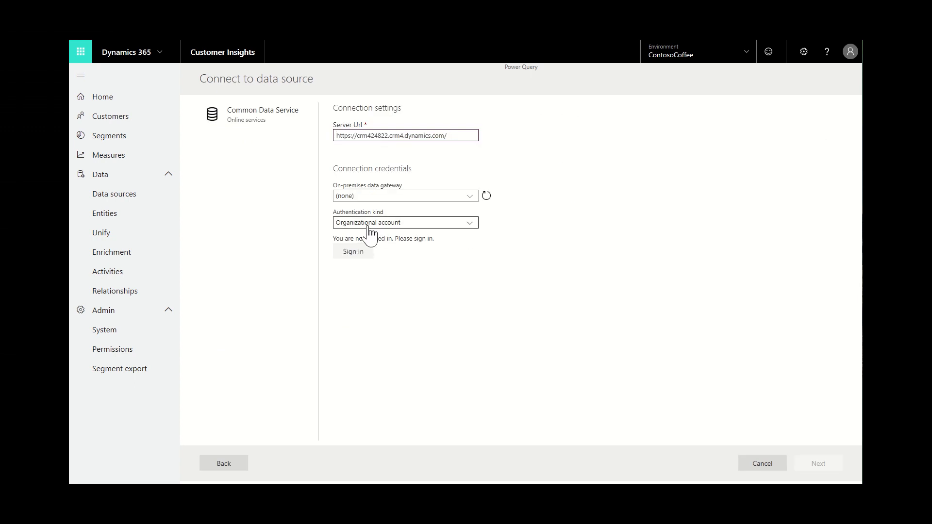
left_click(355, 254)
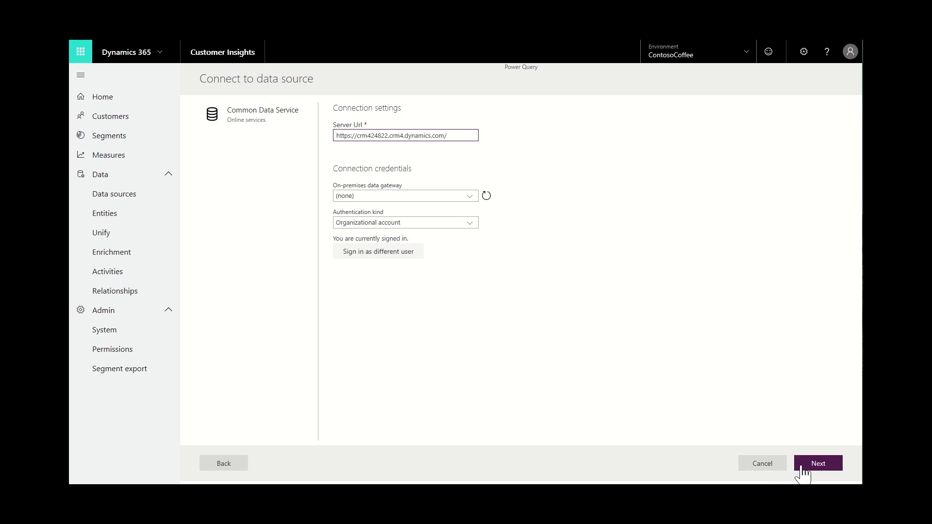
left_click(820, 464)
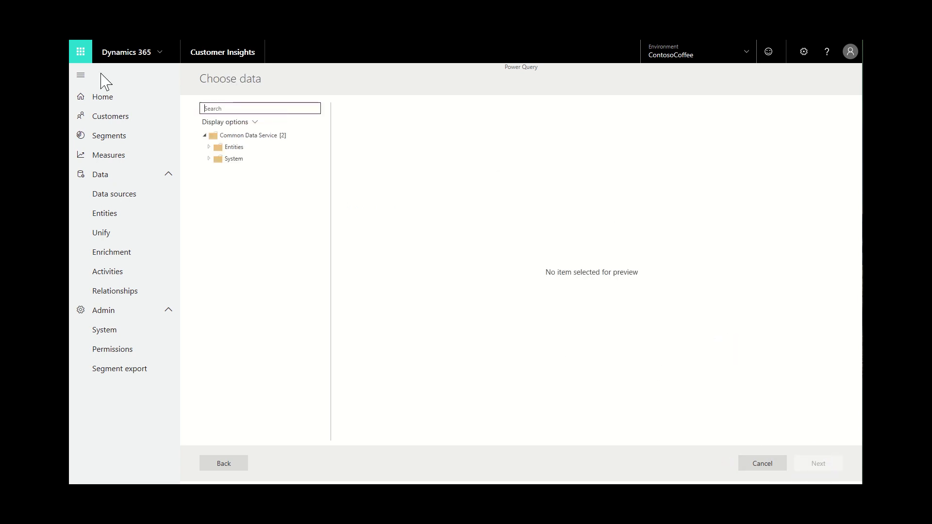
Search the Common Data Service entities for contact and load the Contact entity into the query editor.
left_click(210, 148)
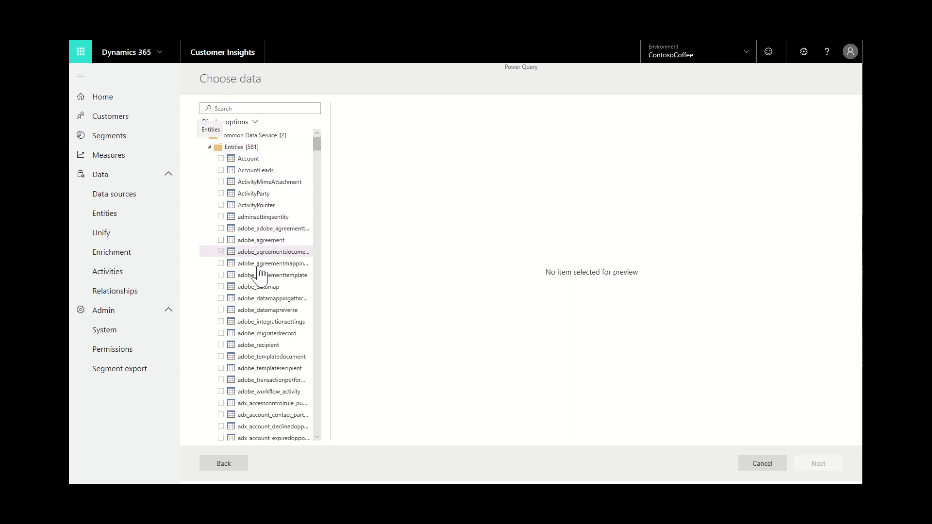
left_click(229, 107)
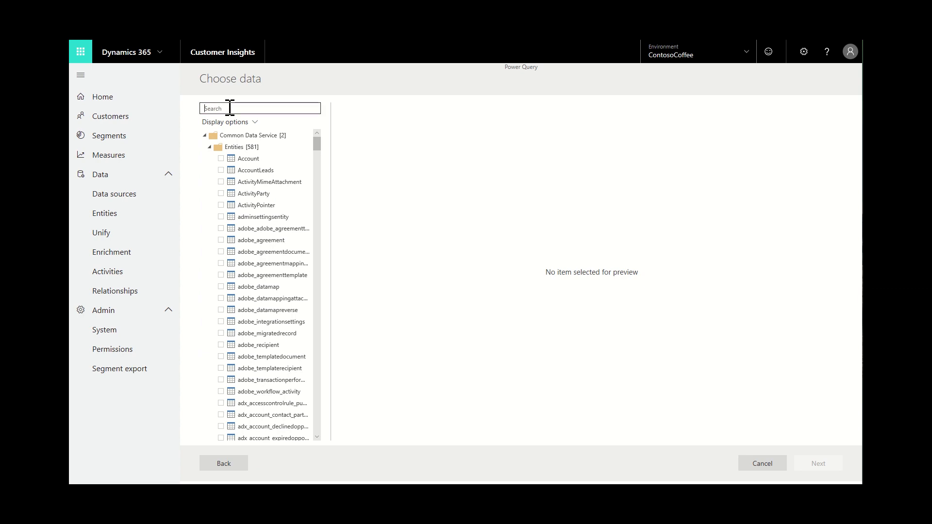
type("contact")
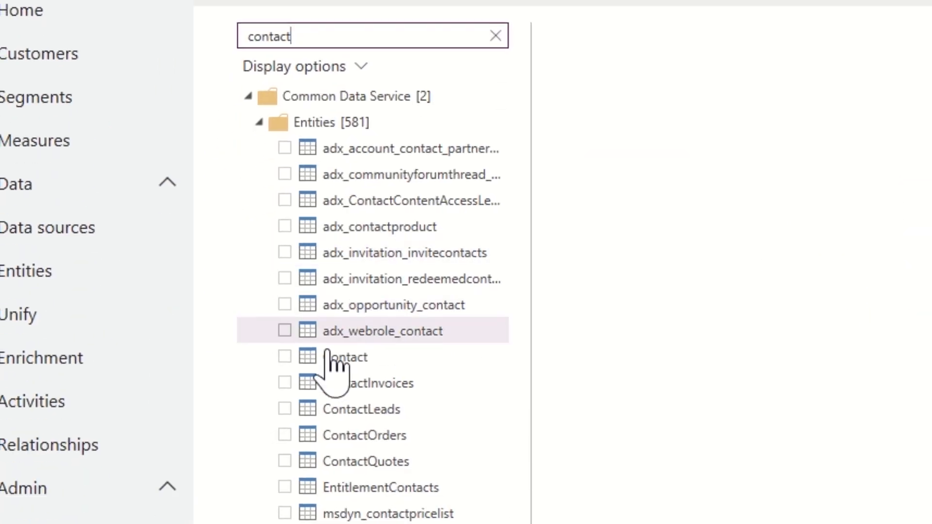
left_click(285, 357)
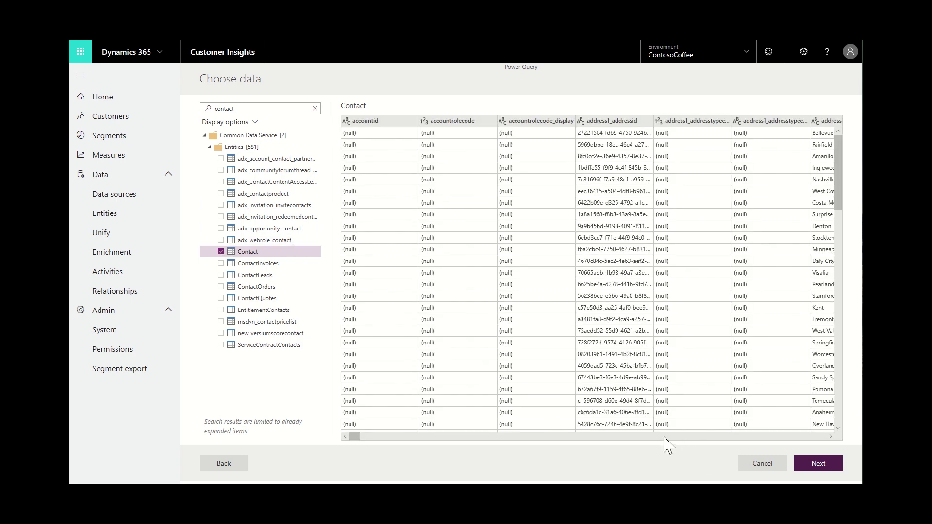
left_click(818, 463)
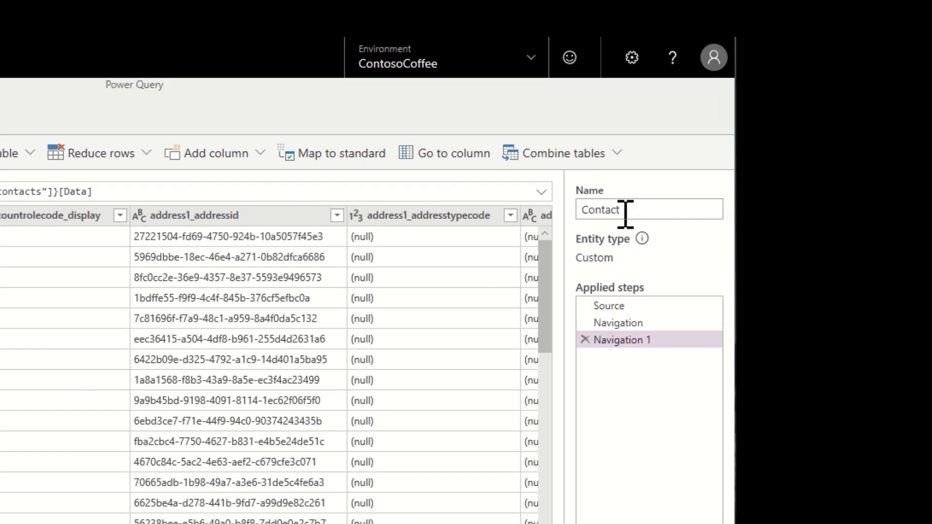
Rename the Contact query as ContactFromCRM.
left_click(805, 136)
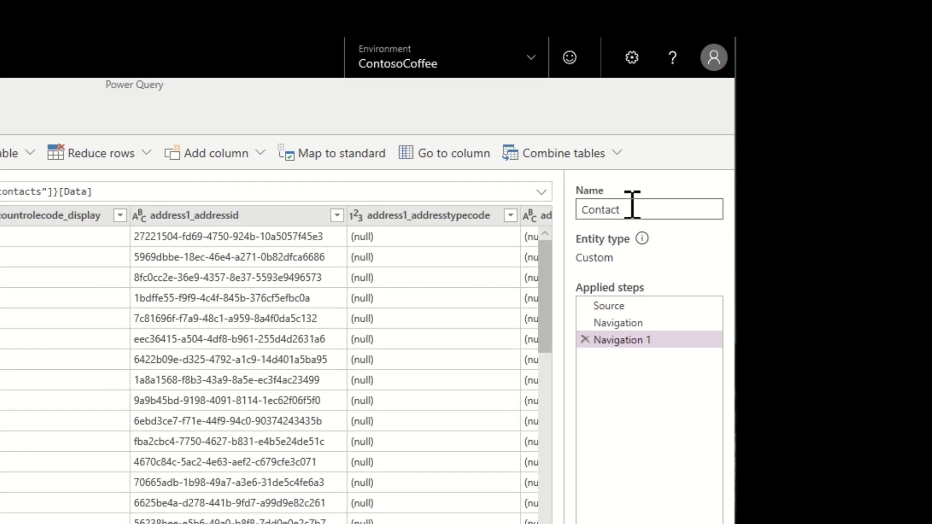
type("FromCRM")
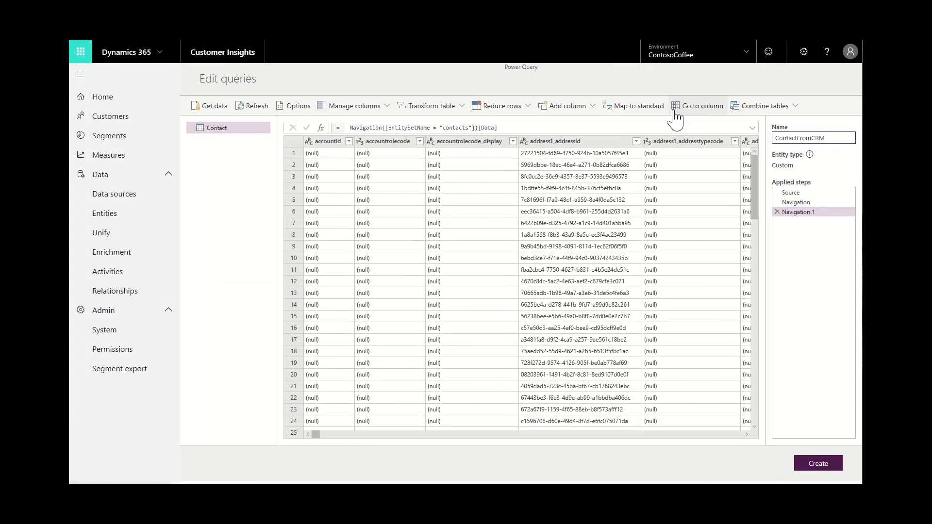
left_click(401, 181)
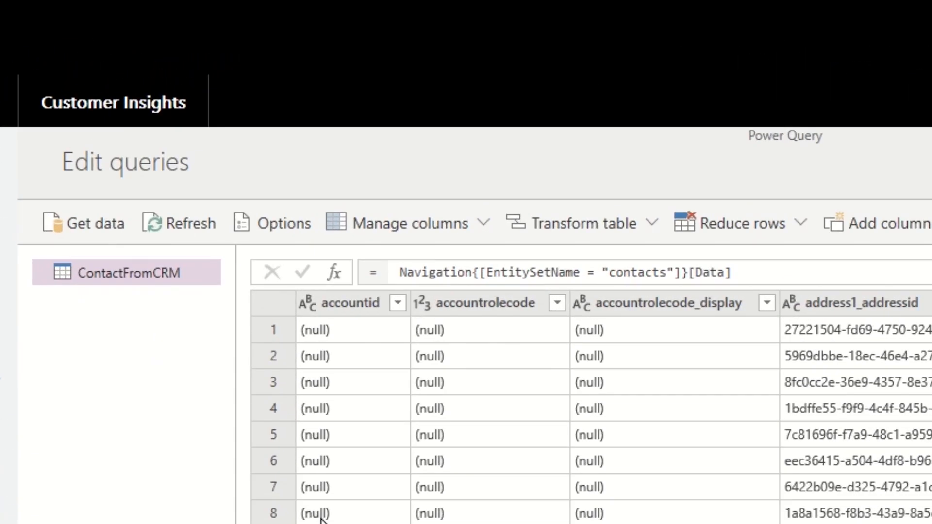
Keep only the address1_city, address1_postalcode, address1_stateorprovince, emailaddress1, firstname, fullname and lastname columns in the ContactFromCRM query.
left_click(480, 223)
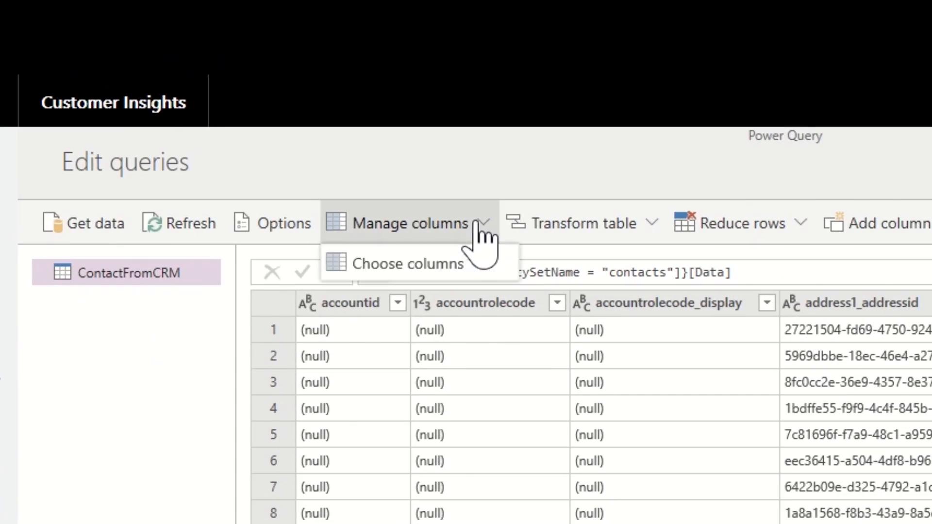
left_click(387, 265)
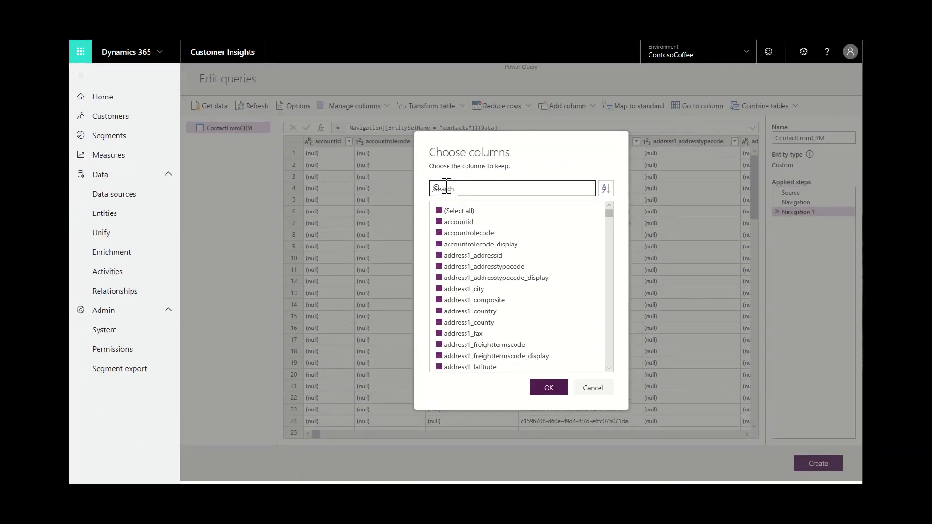
left_click(445, 187)
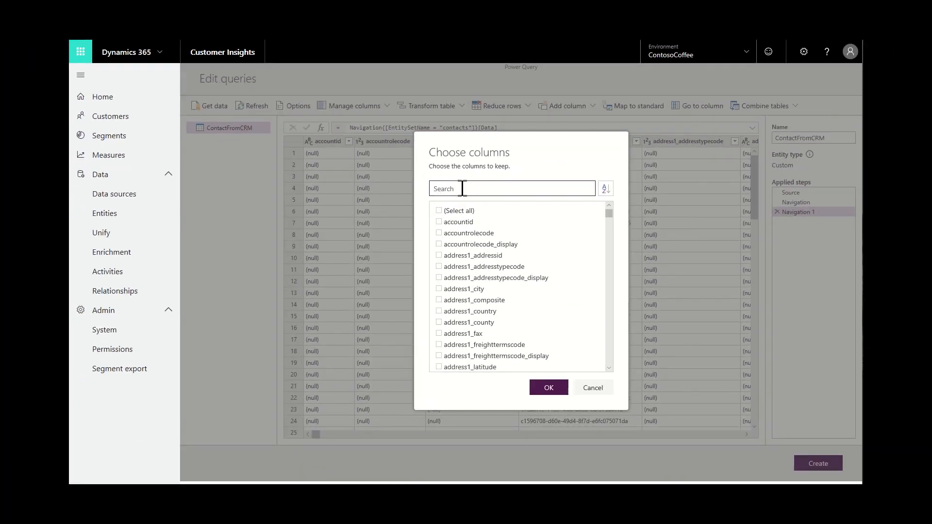
type("lastn")
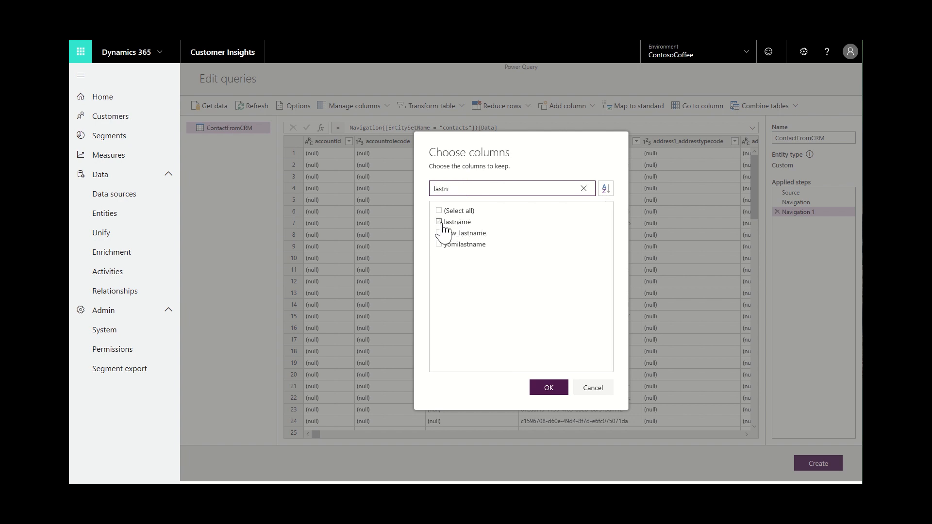
left_click(440, 222)
left_click_drag(465, 189, 413, 194)
type("address")
scroll(482, 306, "down", 3)
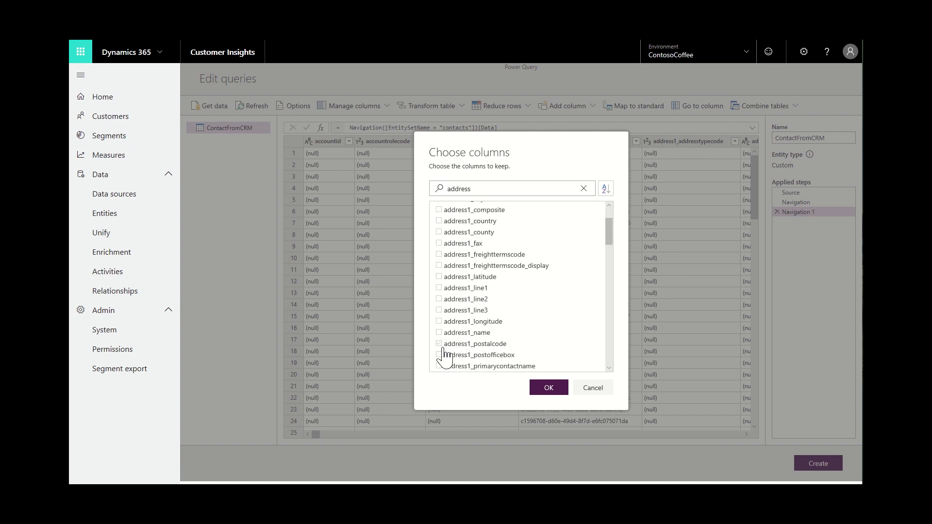
left_click(552, 387)
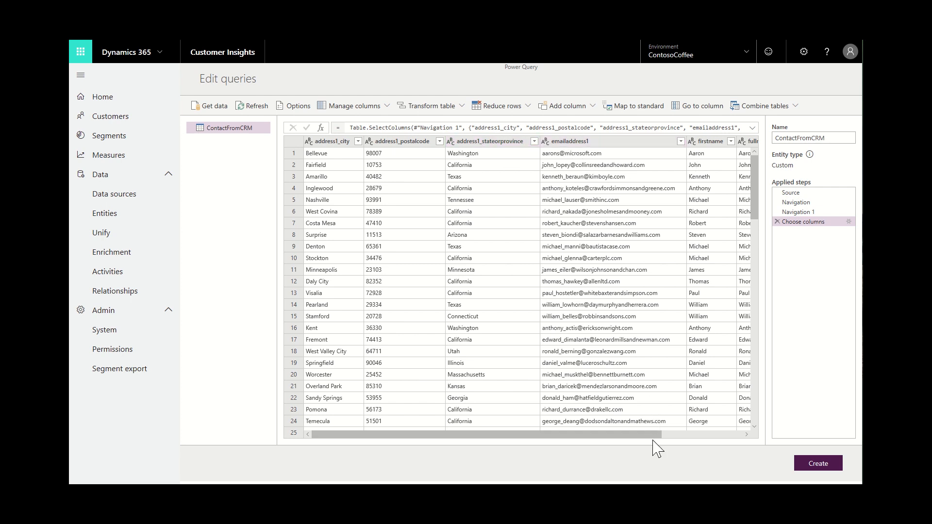
Review the remaining columns, create the DynamicsCRM data source, and open the list of entities.
left_click_drag(653, 440, 759, 432)
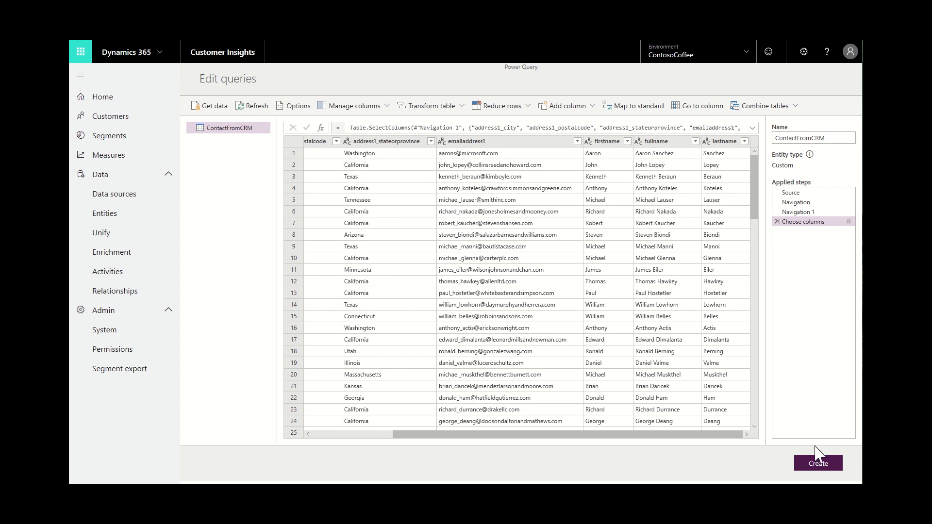
left_click(818, 464)
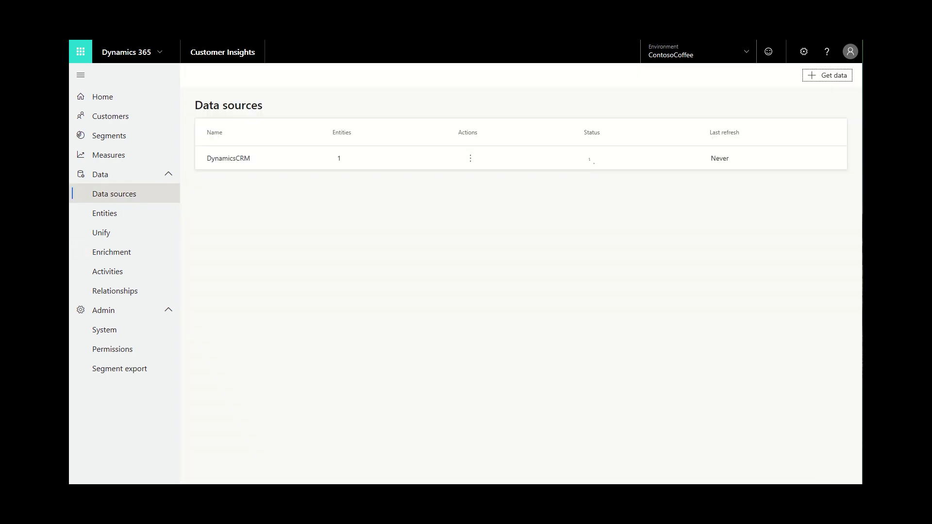
left_click(99, 217)
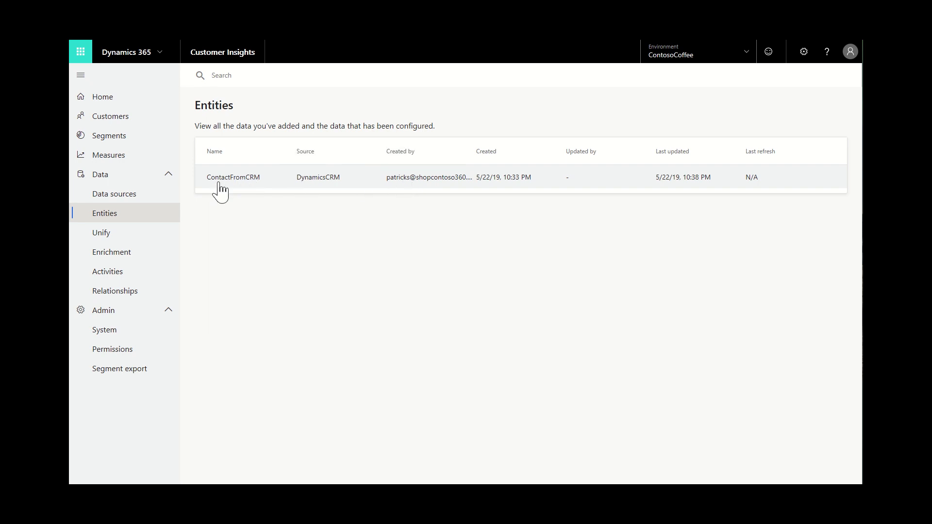
Add another data source named OnlineContacts and save its name.
left_click(96, 195)
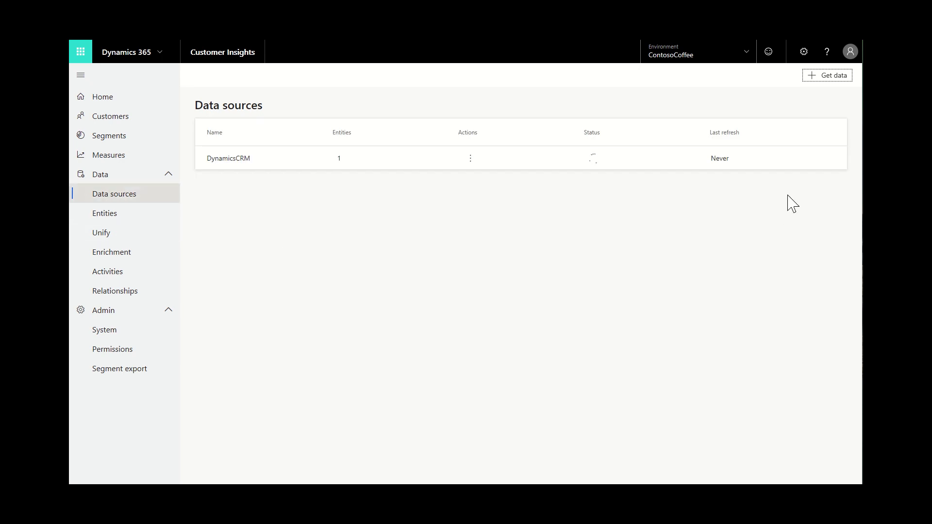
left_click(823, 77)
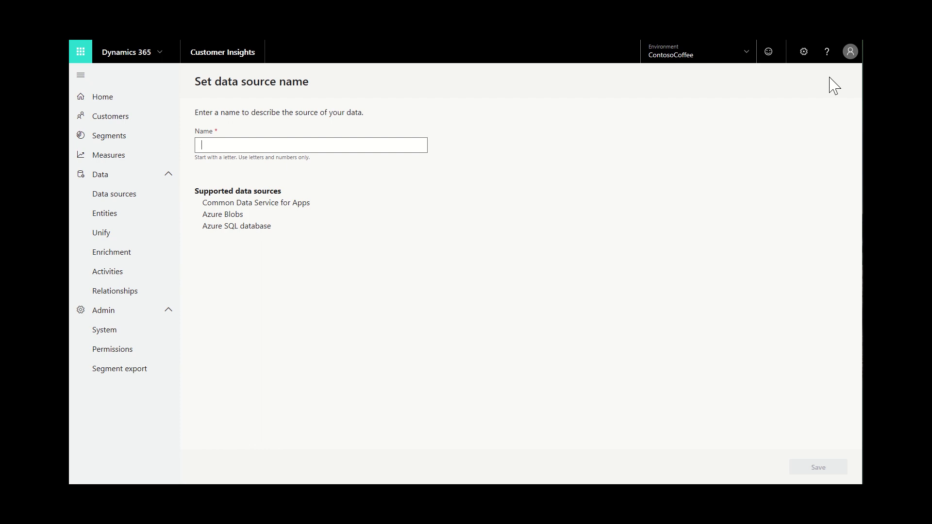
type("Online")
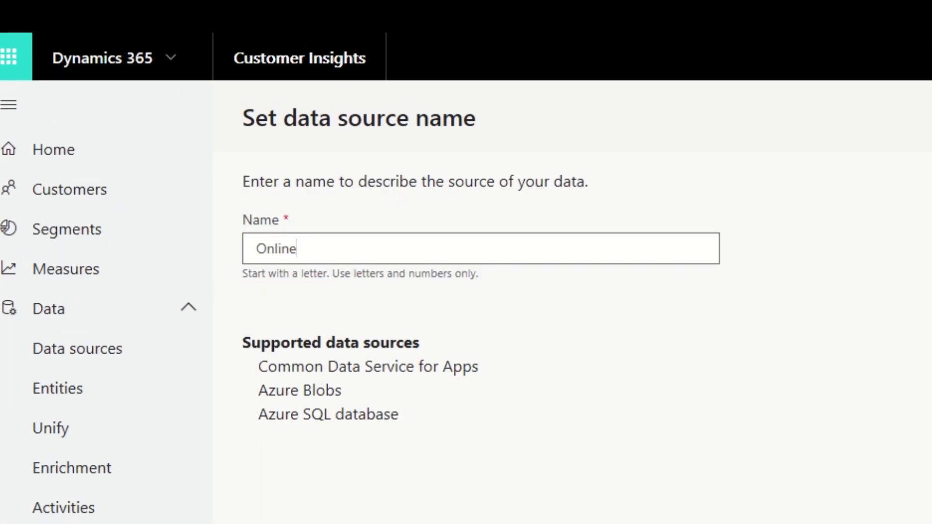
type("Contacts")
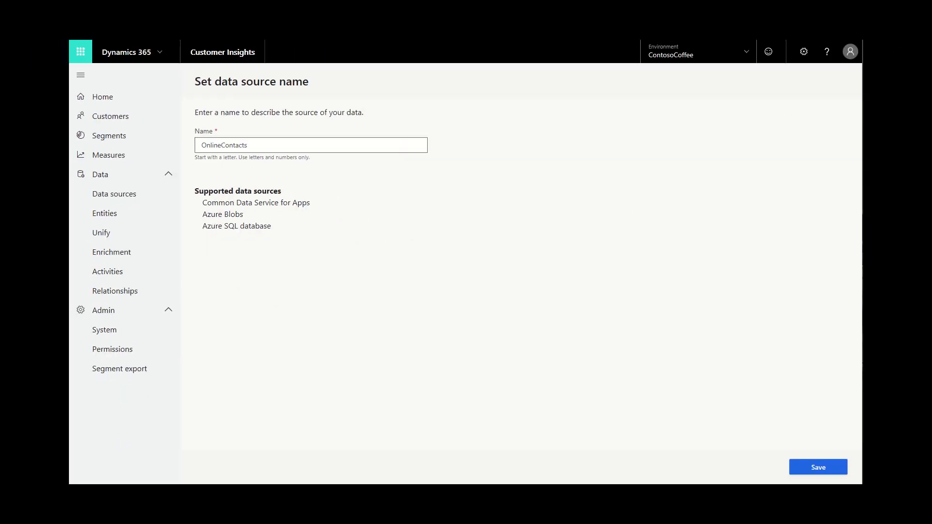
left_click(824, 469)
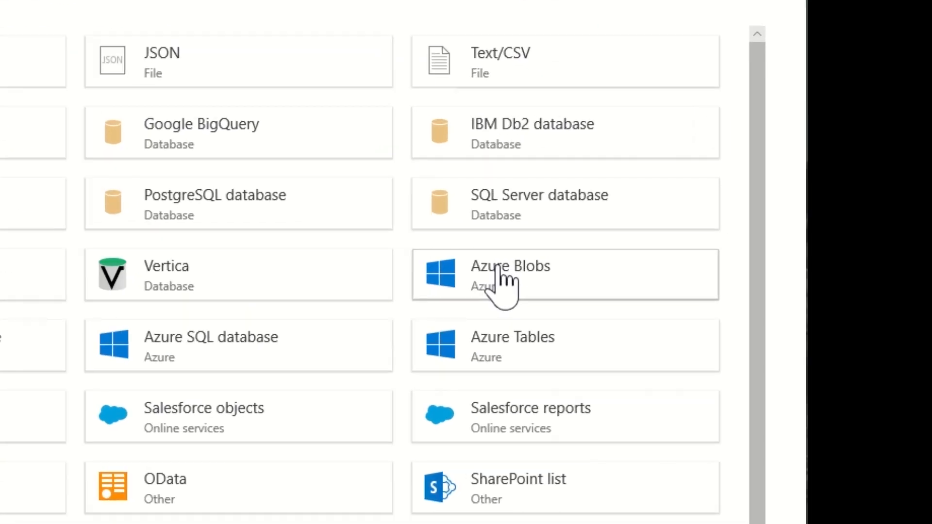
left_click(498, 268)
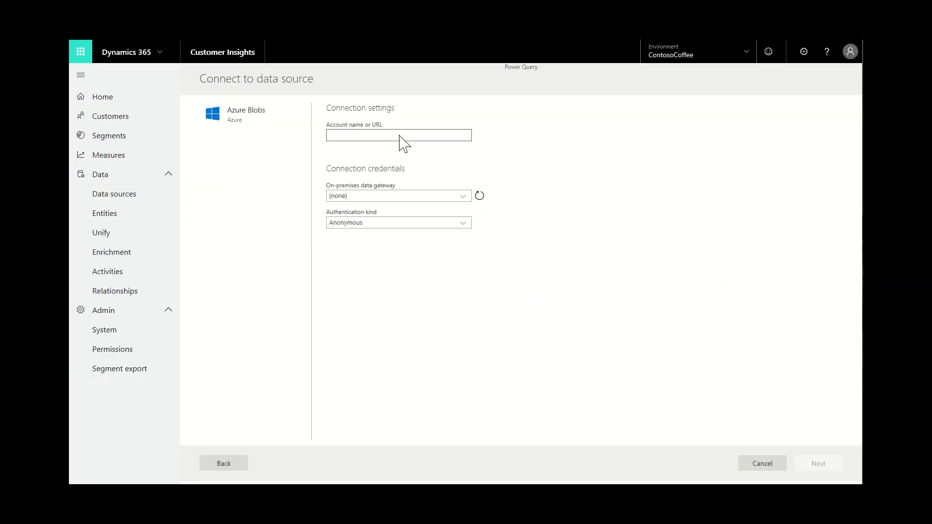
left_click(398, 136)
key("ctrl+v")
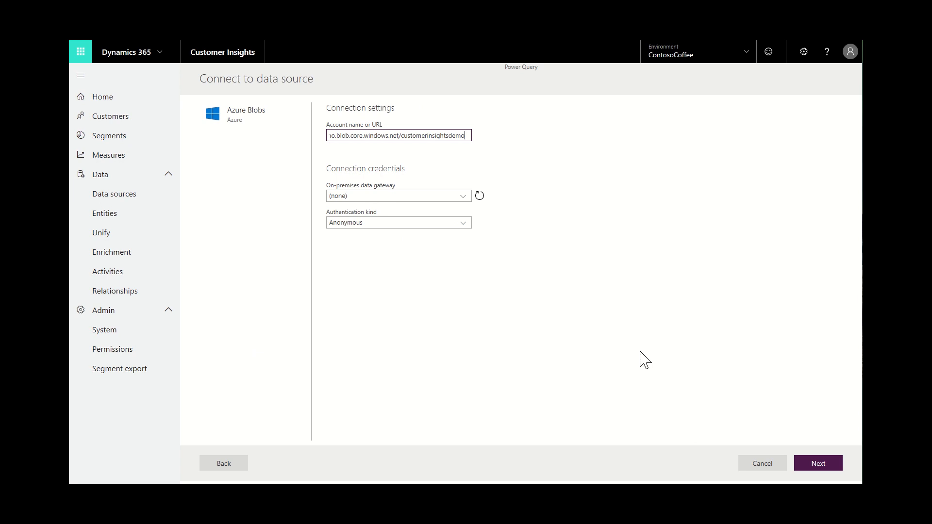
Set the authentication kind to Account key, paste the storage account key, and connect to the blob storage.
left_click(465, 224)
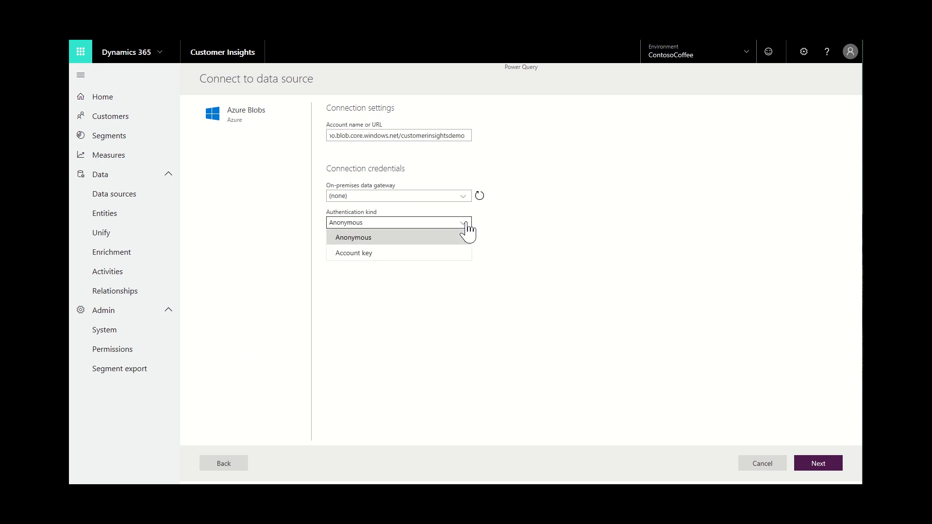
left_click(424, 253)
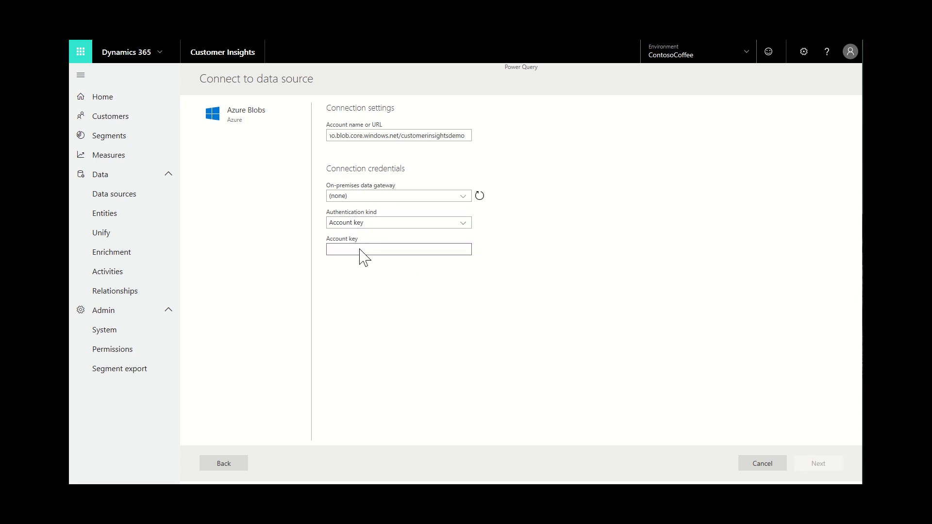
left_click(399, 249)
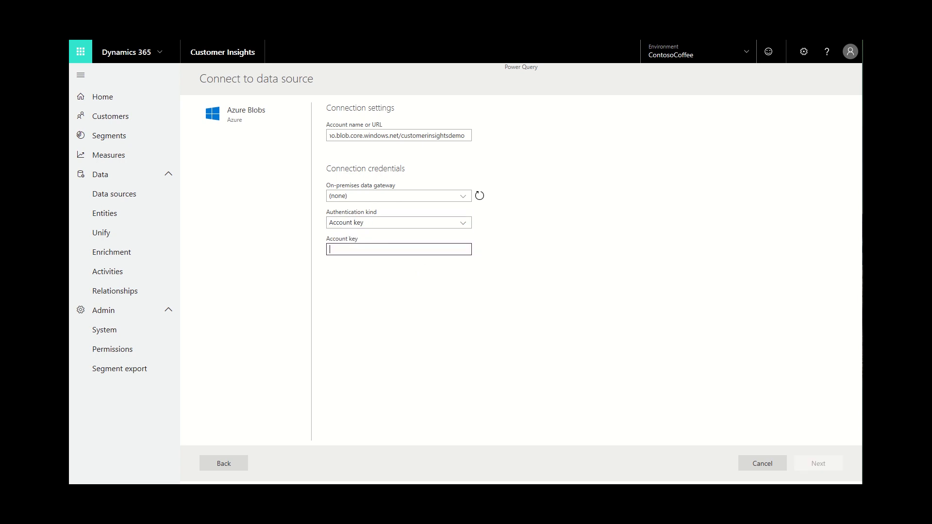
key("ctrl+v")
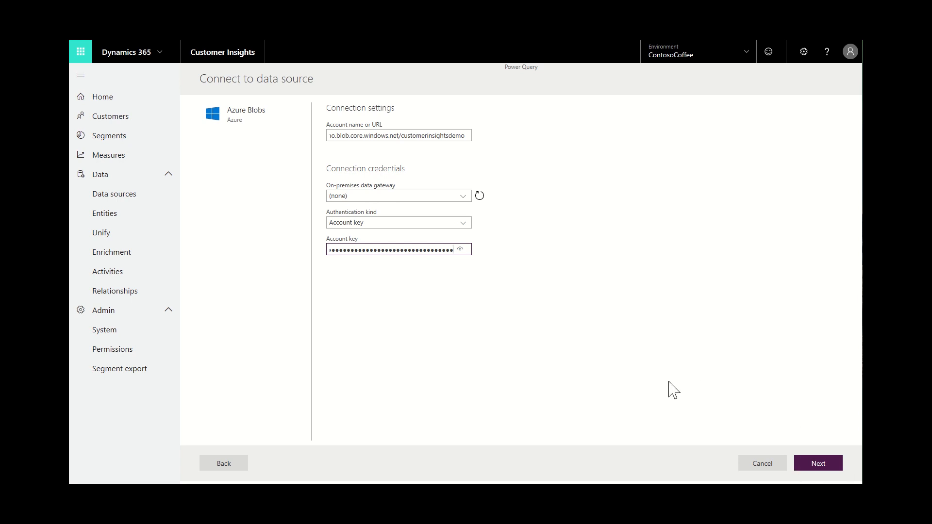
left_click(820, 467)
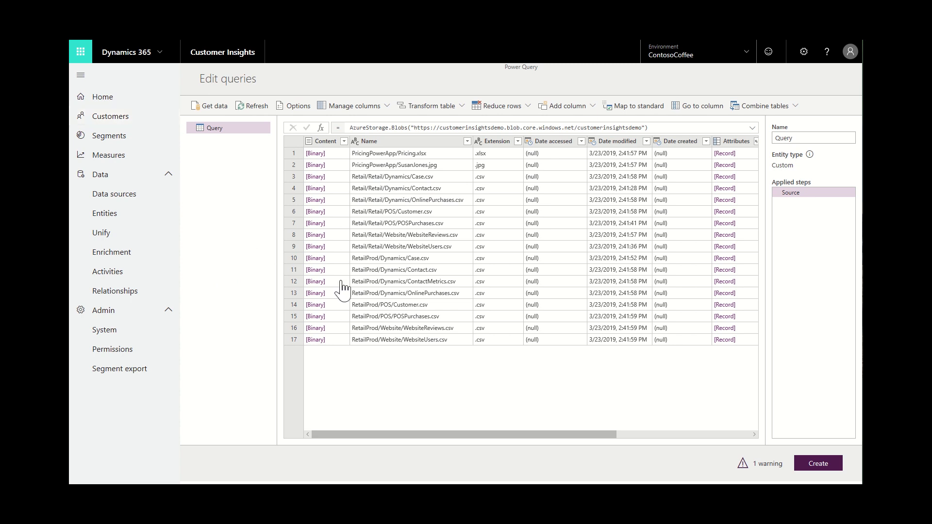
Load RetailProd/Dynamics/Contact.csv from the blob container and name the query ContactFromOnlineSales.
left_click(314, 270)
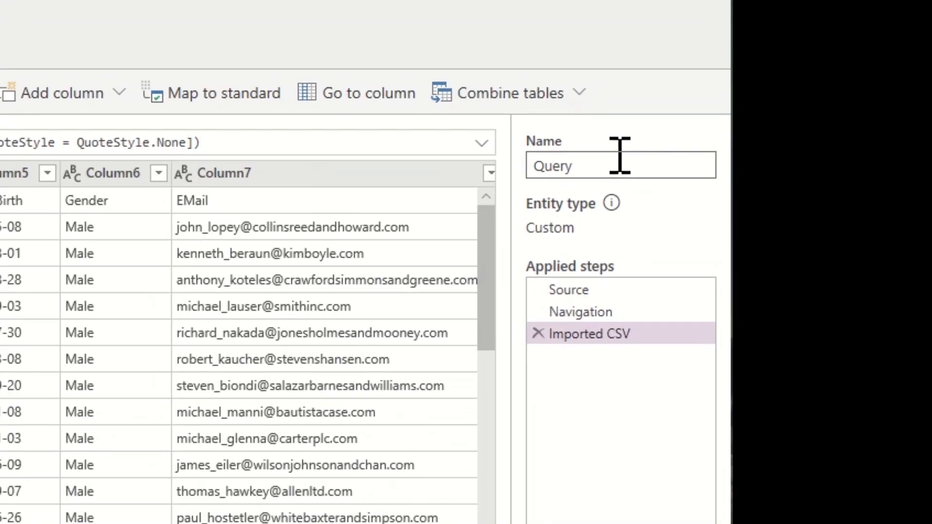
double_click(792, 138)
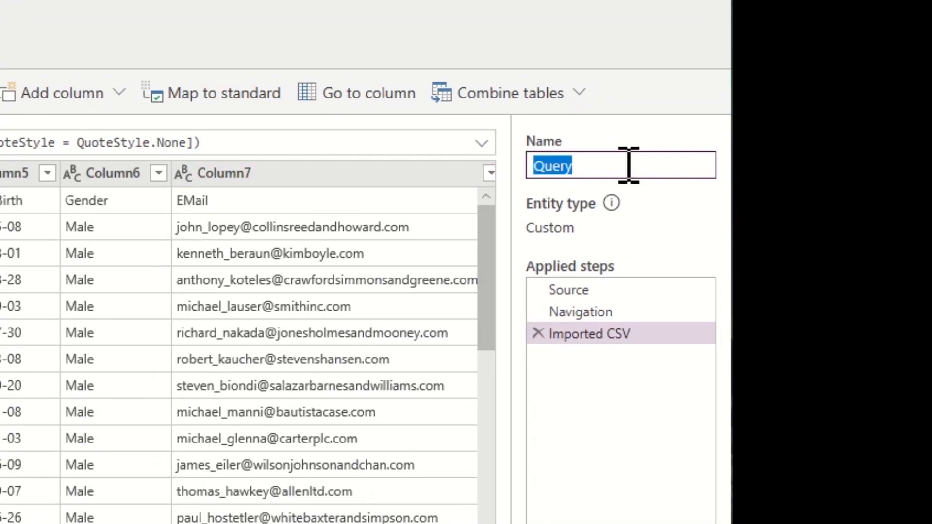
type("Con")
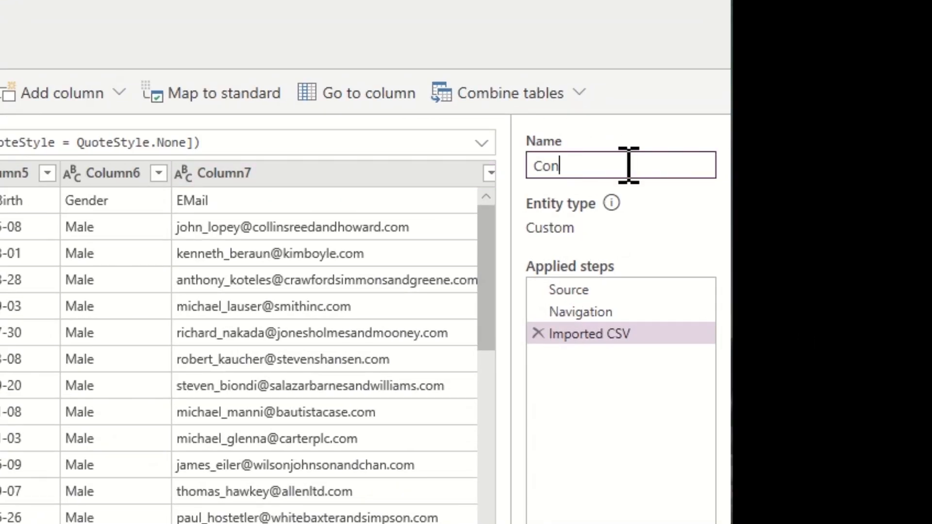
type("tactFromOnline")
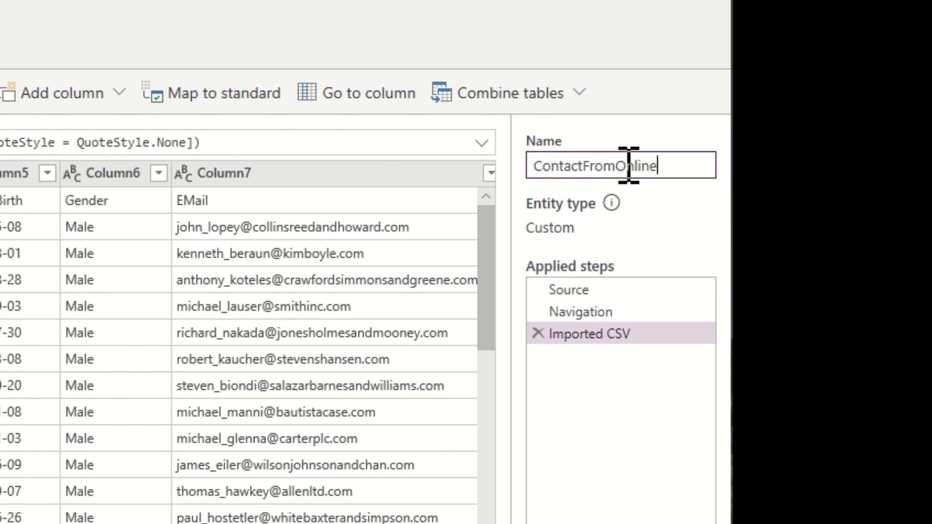
type("Sales")
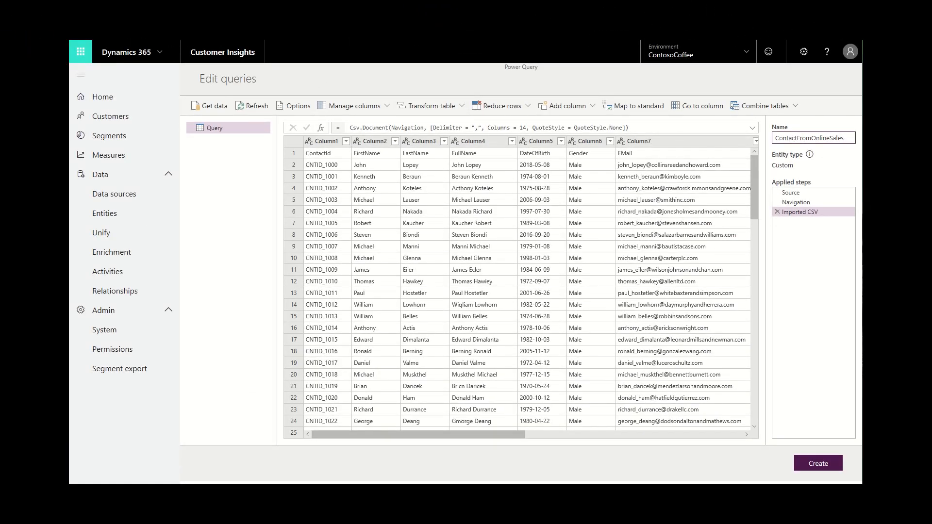
mouse_move(722, 177)
left_click(785, 166)
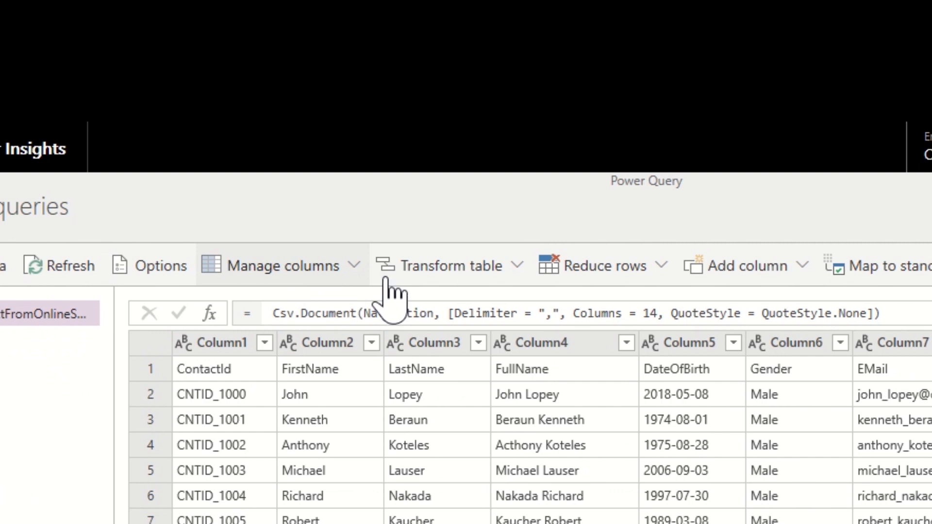
Promote the first row to headers and create the data source with DateOfBirth and CreatedOn as Date columns.
left_click(456, 268)
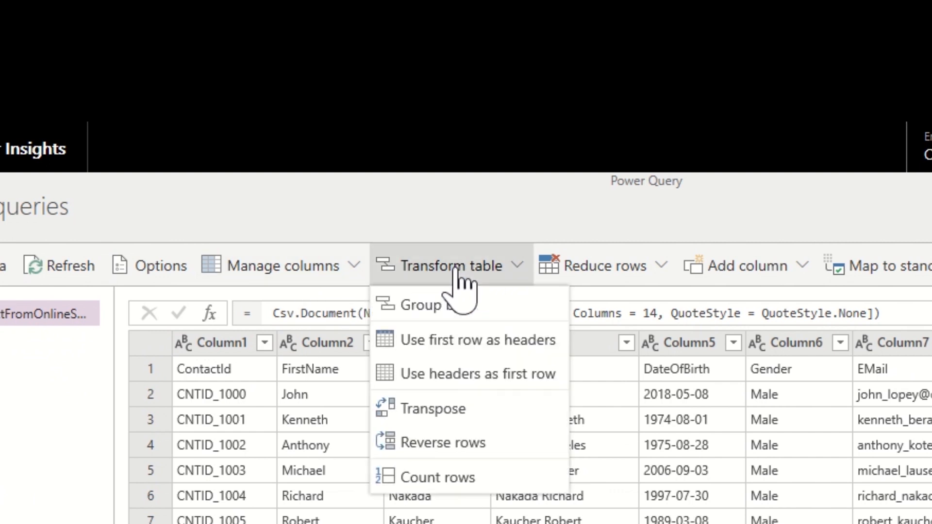
left_click(460, 339)
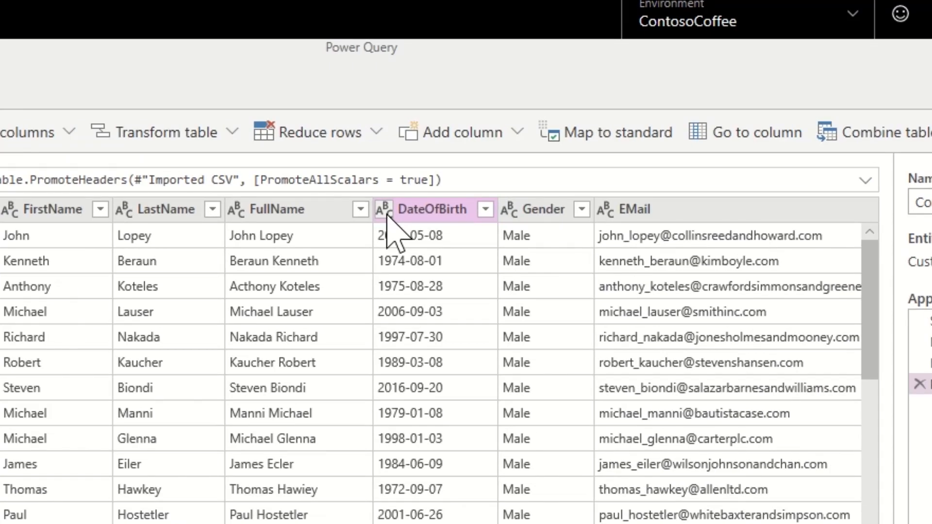
left_click(384, 210)
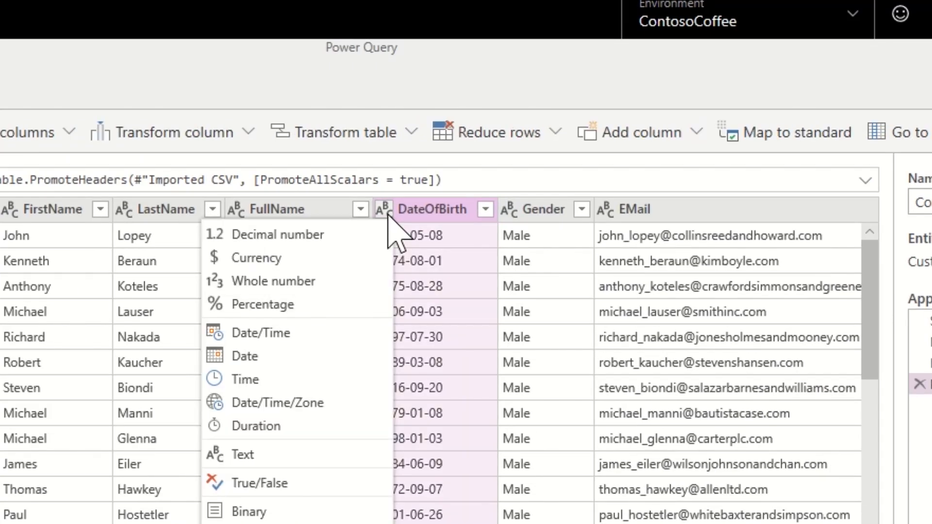
left_click(233, 356)
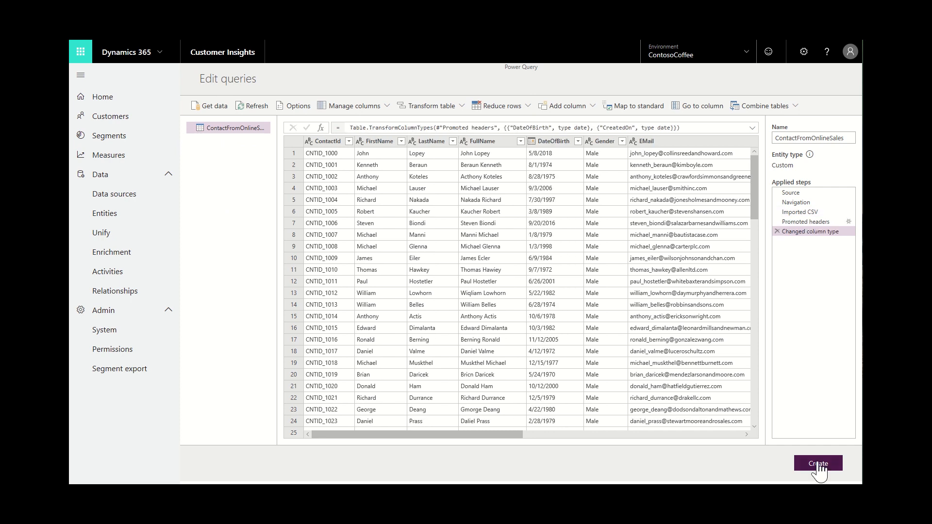
left_click(818, 463)
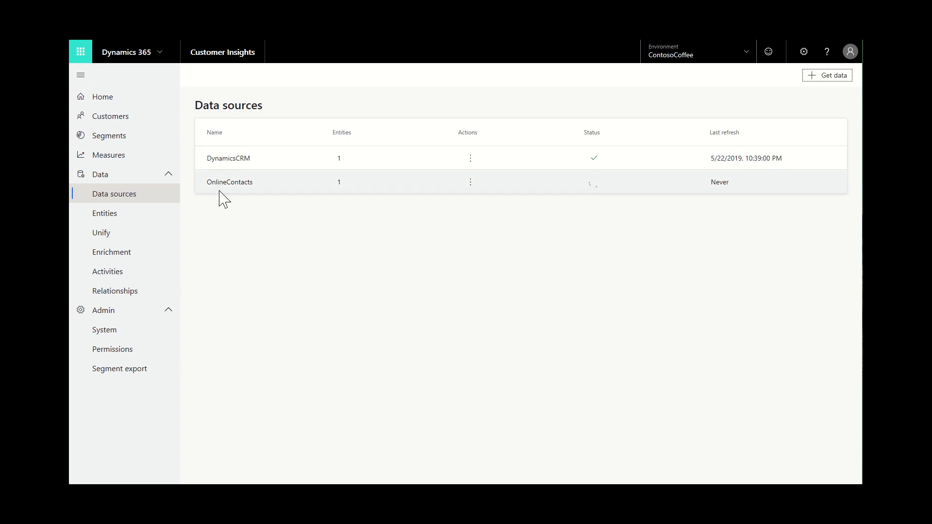
Check the ingested entities and the actions available for the DynamicsCRM data source.
left_click(102, 218)
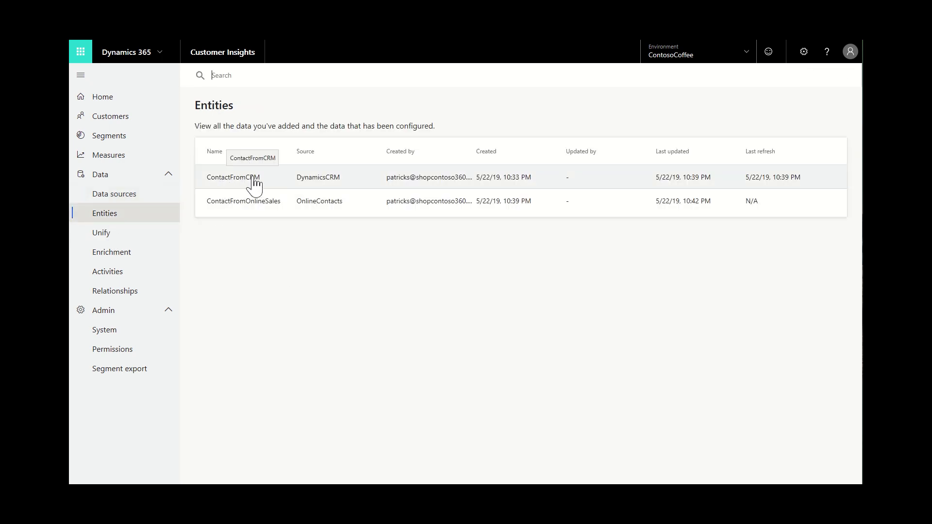
left_click(116, 198)
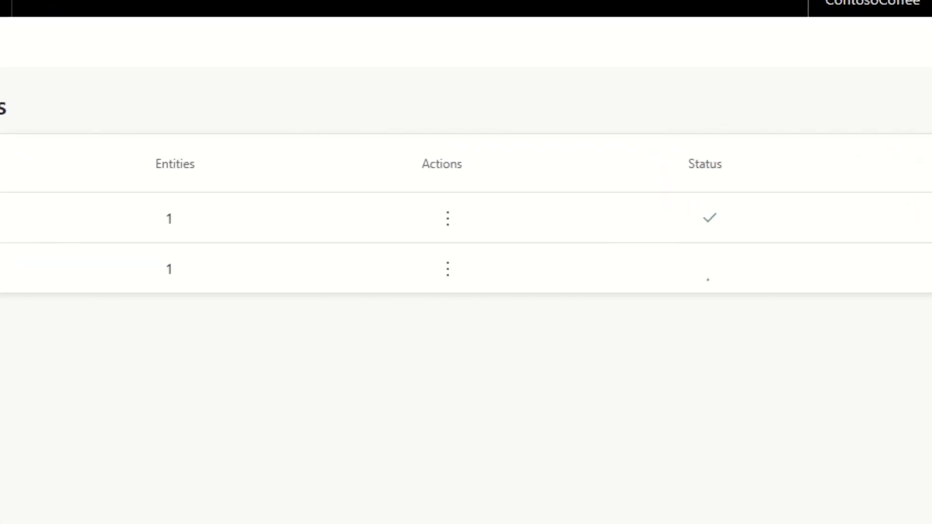
left_click(448, 218)
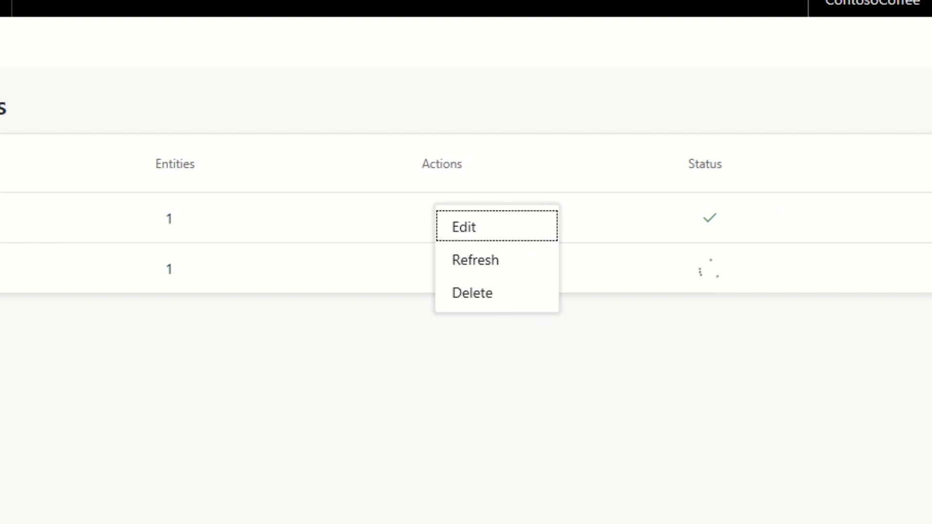
left_click(107, 214)
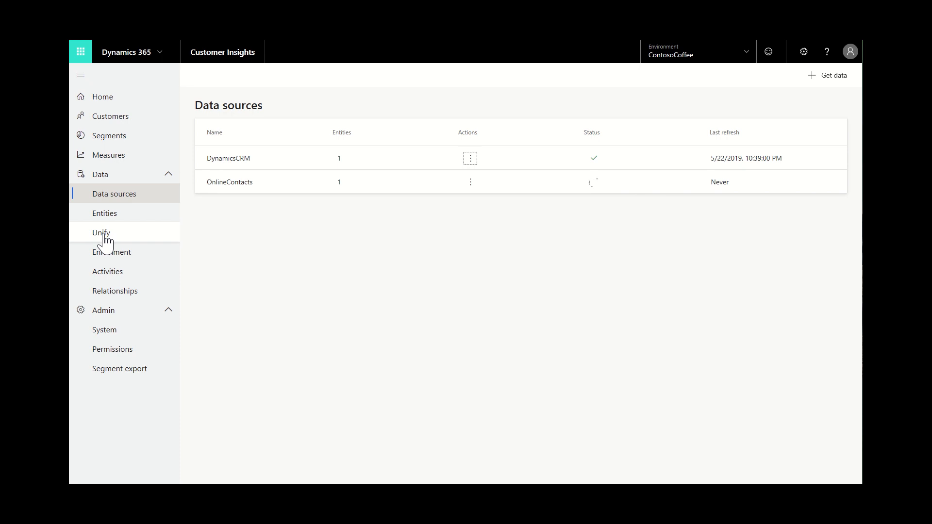
Start the Map stage of data unification with the ContactFromCRM and ContactFromOnlineSales entities.
left_click(104, 235)
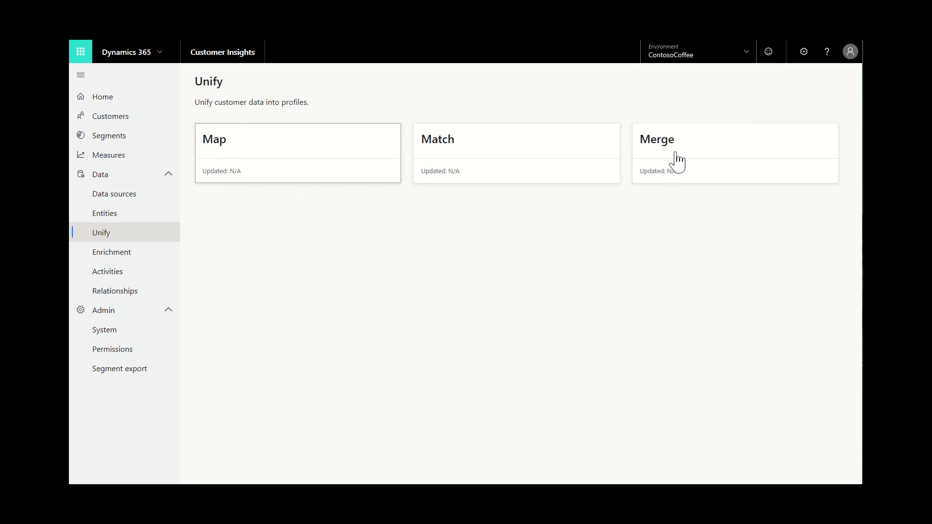
left_click(222, 149)
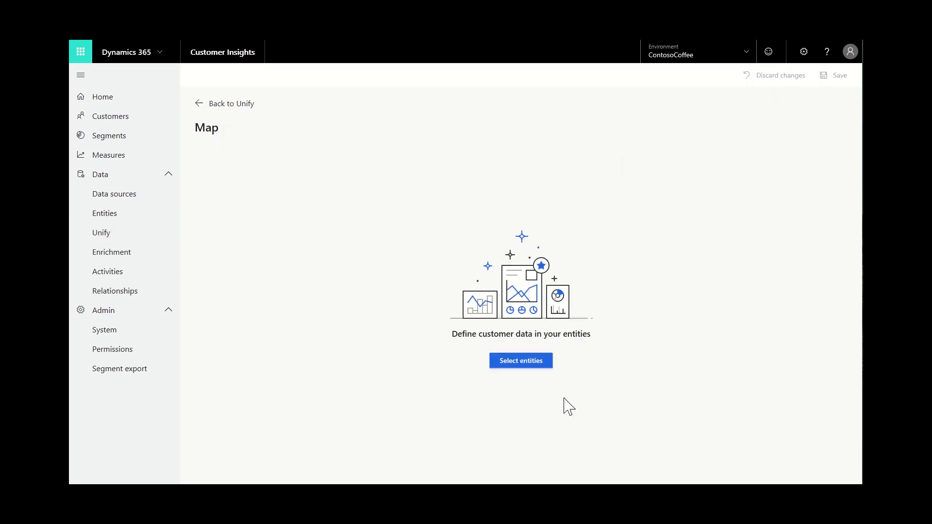
left_click(519, 367)
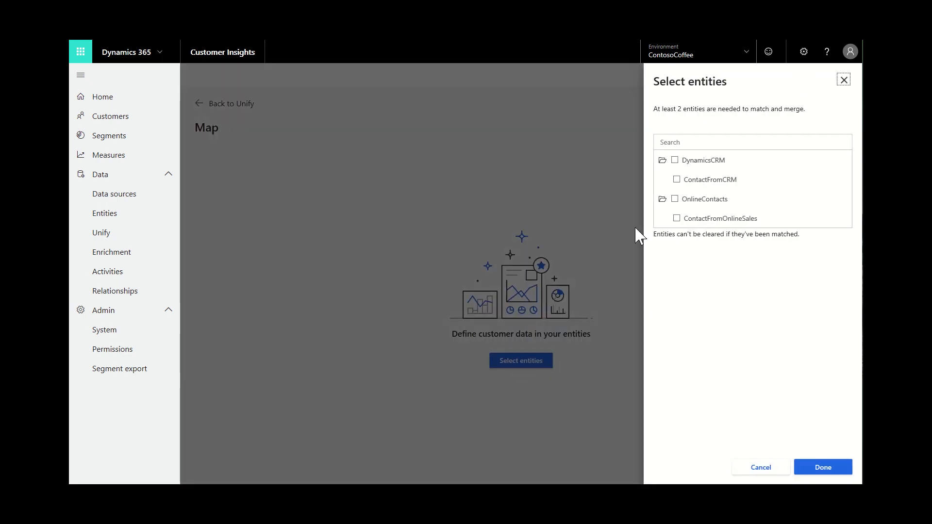
left_click(677, 181)
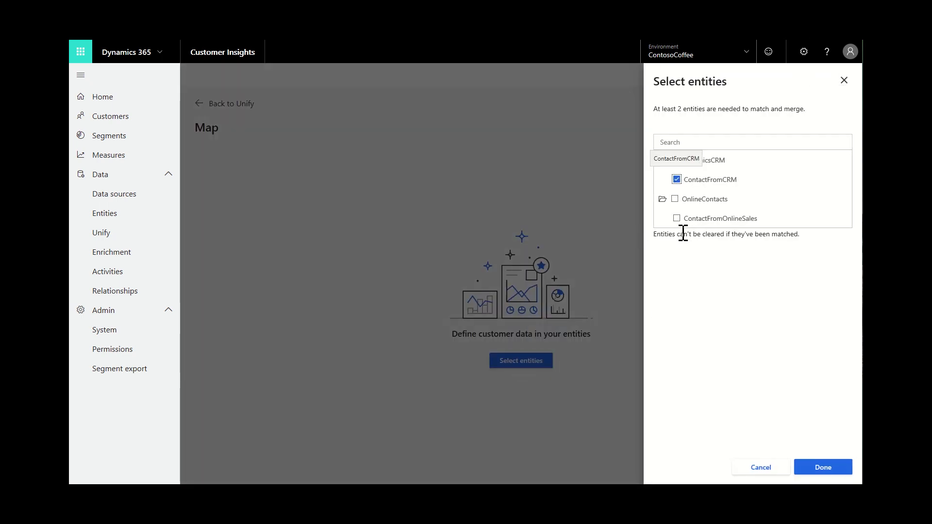
left_click(677, 219)
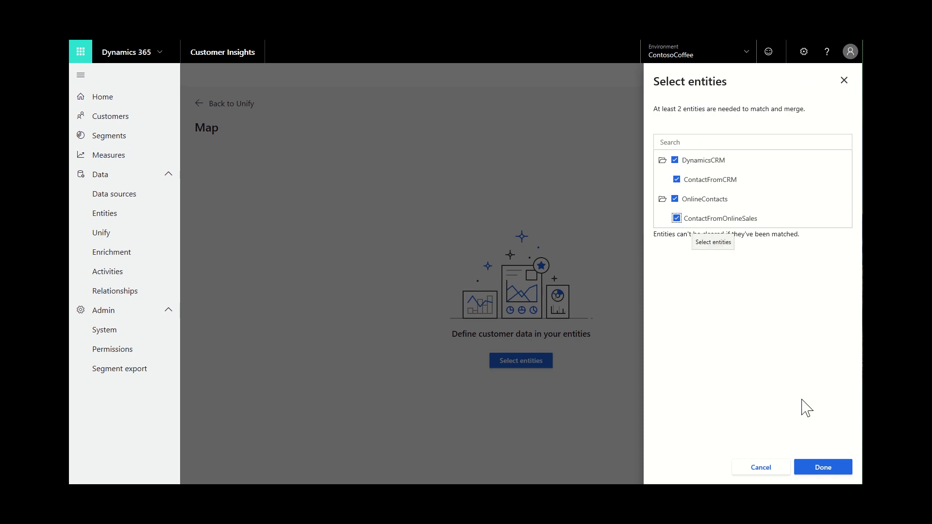
left_click(830, 467)
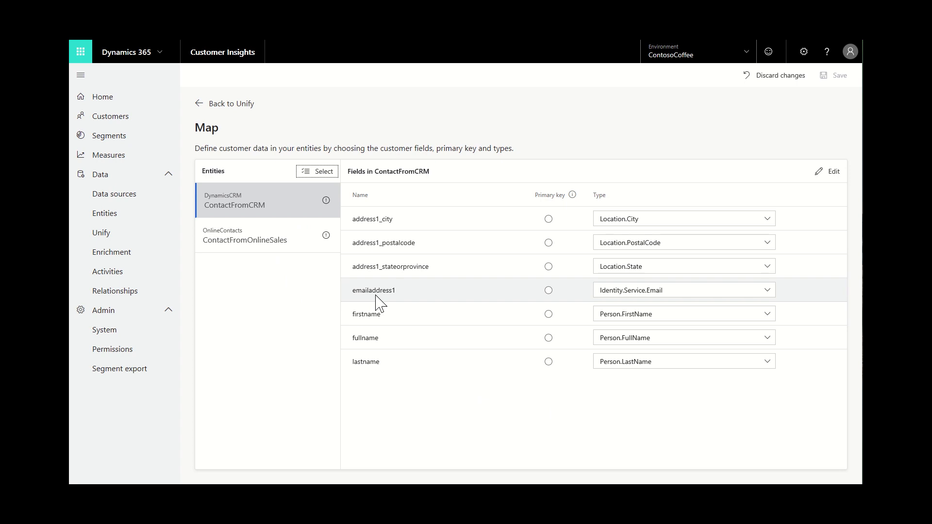
Set emailaddress1 as primary key of ContactFromCRM and ContactId for ContactFromOnlineSales, and save the mapping.
left_click(549, 290)
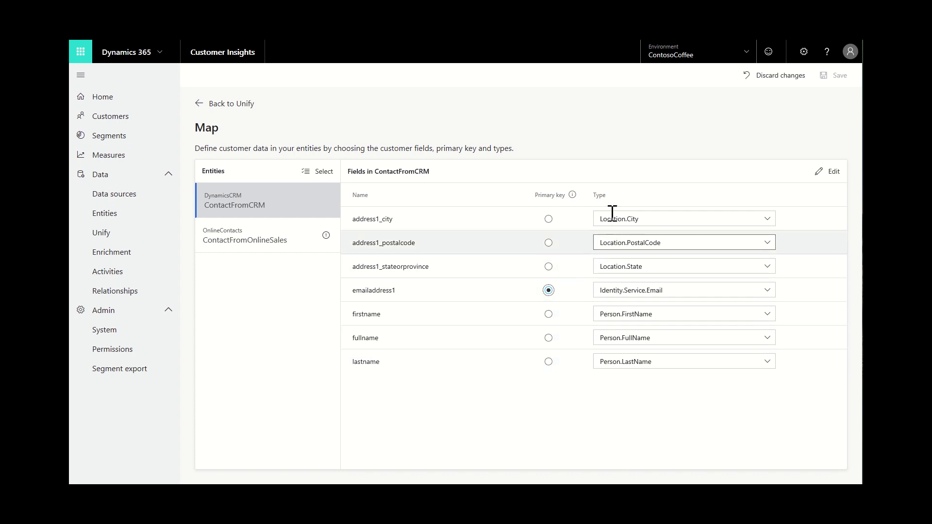
left_click(332, 240)
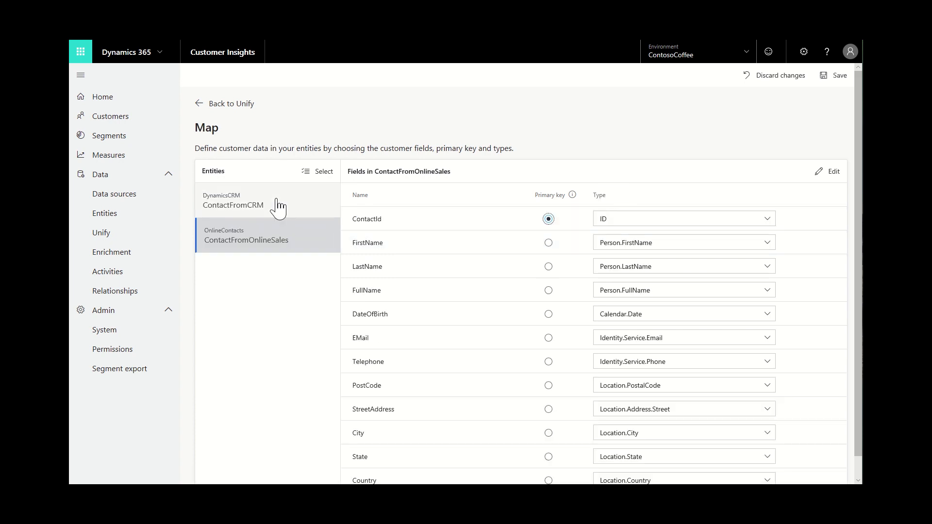
left_click(837, 77)
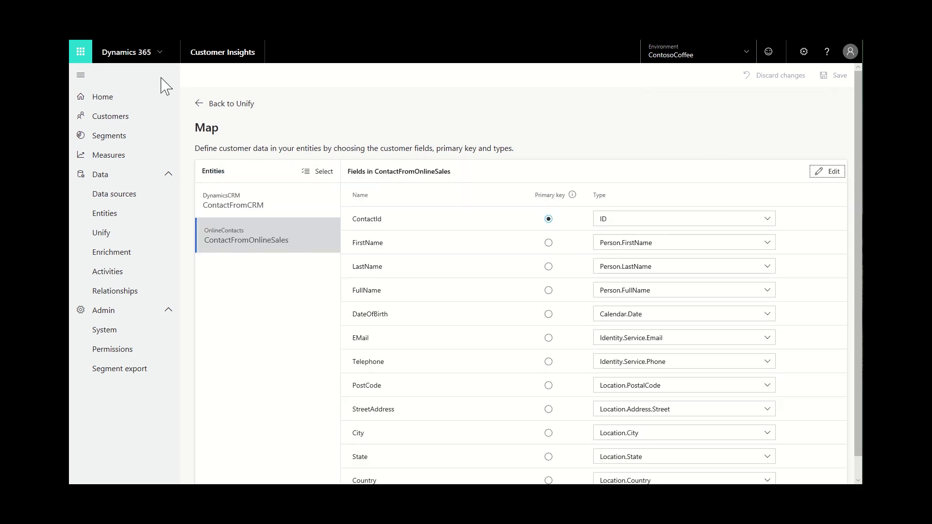
left_click(222, 104)
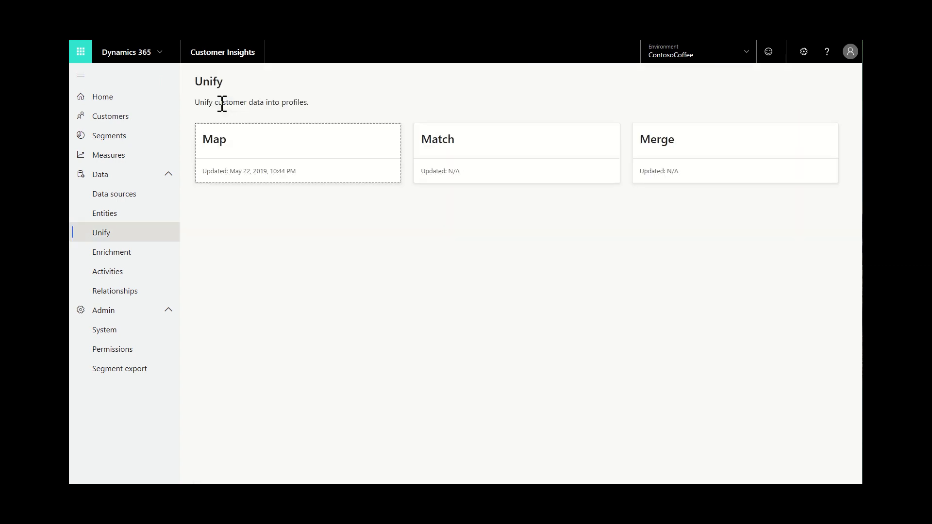
Set the match order with ContactFromCRM as primary including all records and ContactFromOnlineSales as Entity 2.
left_click(447, 147)
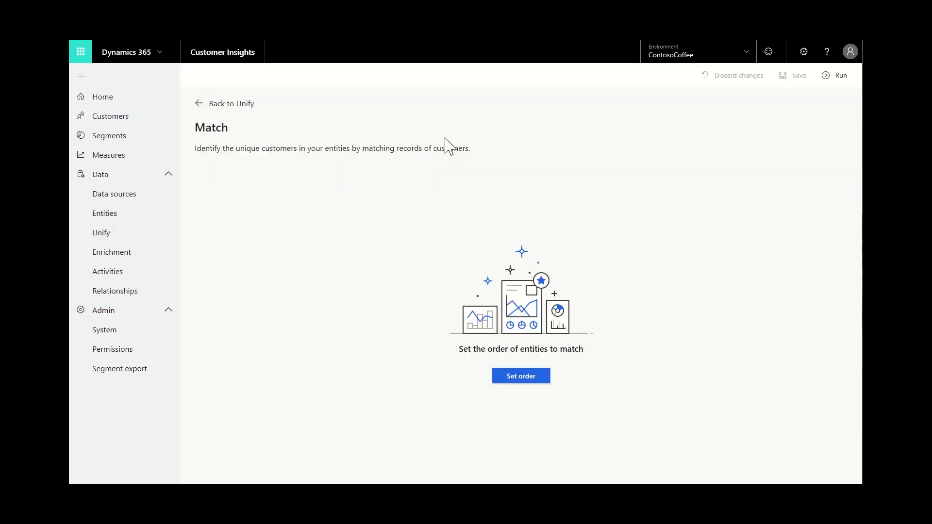
left_click(528, 380)
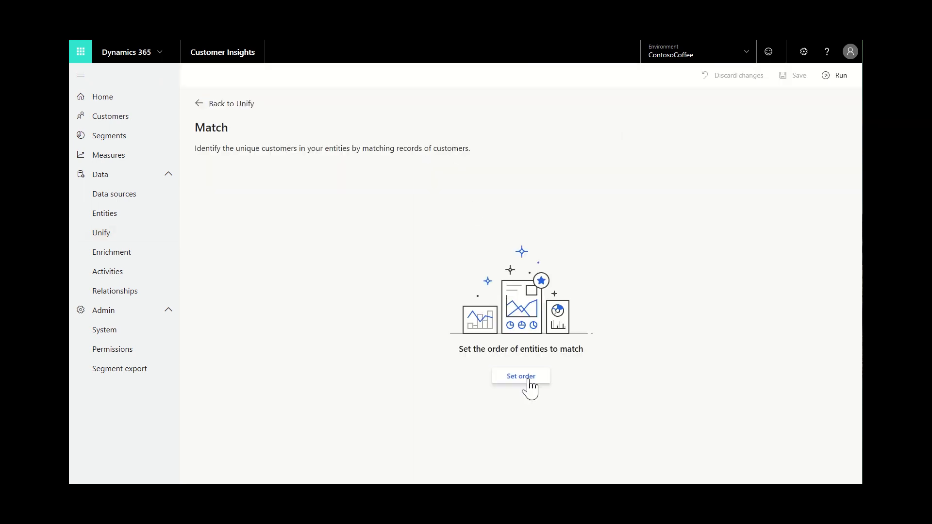
left_click(528, 380)
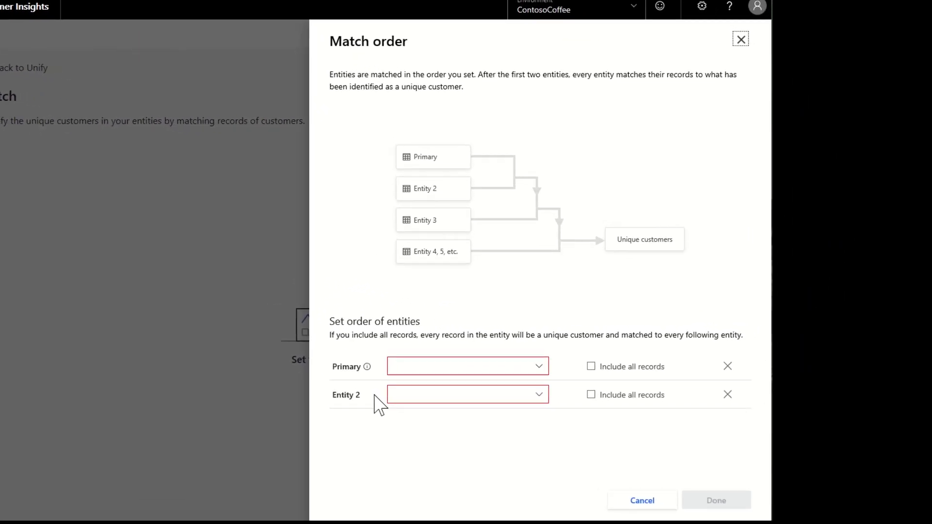
left_click(538, 366)
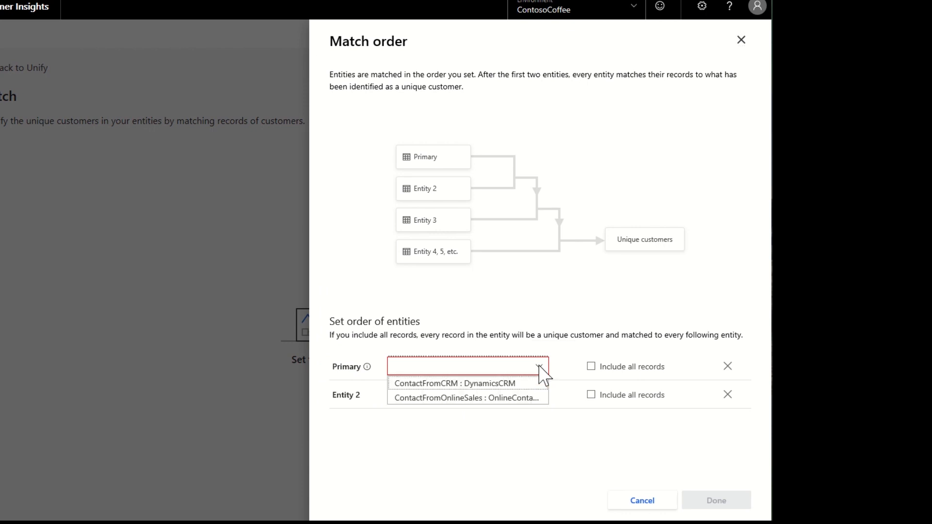
left_click(510, 383)
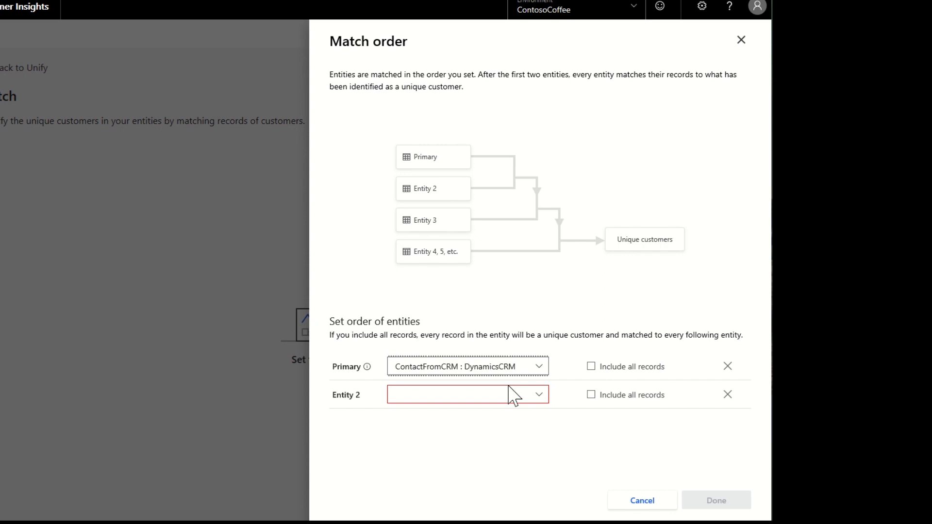
left_click(591, 367)
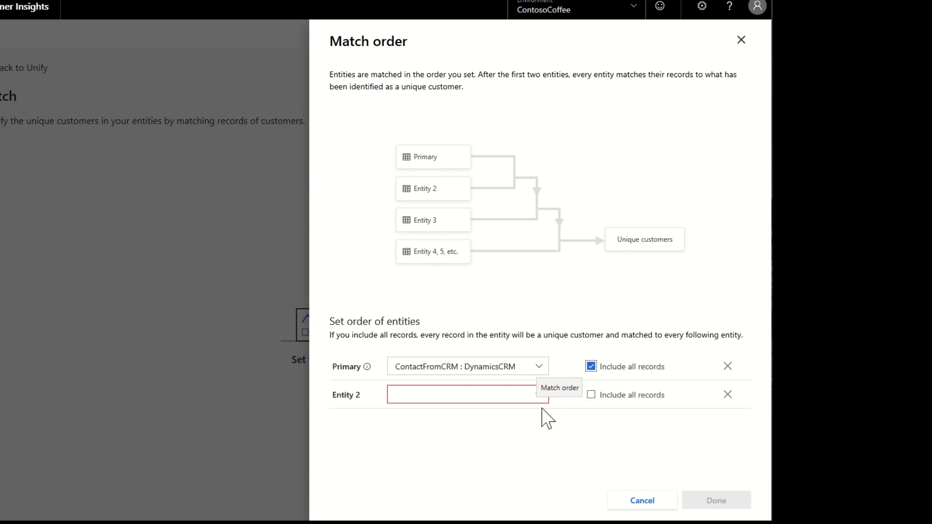
left_click(499, 403)
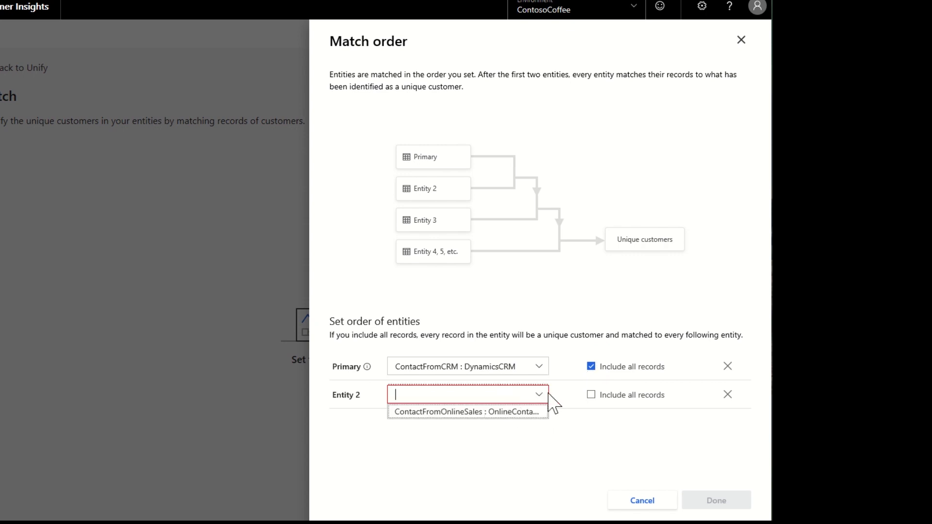
left_click(502, 415)
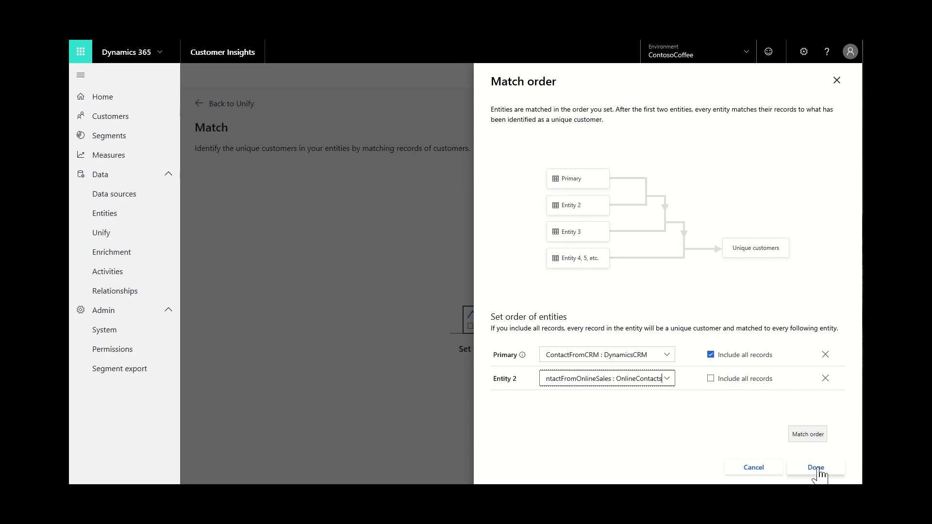
left_click(816, 468)
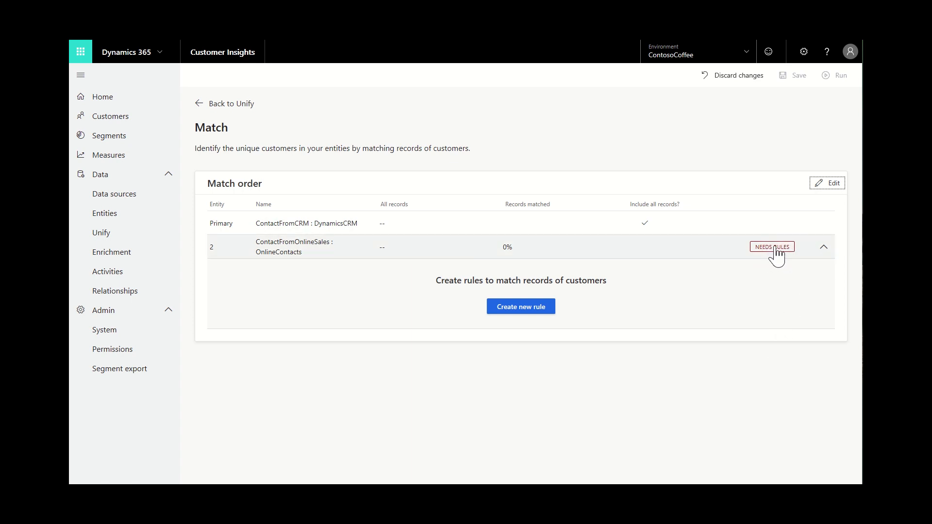
Create a match rule named MatchContactOnEmail that compares emailaddress1 in ContactFromCRM with EMail in ContactFromOnlineSales.
left_click(523, 307)
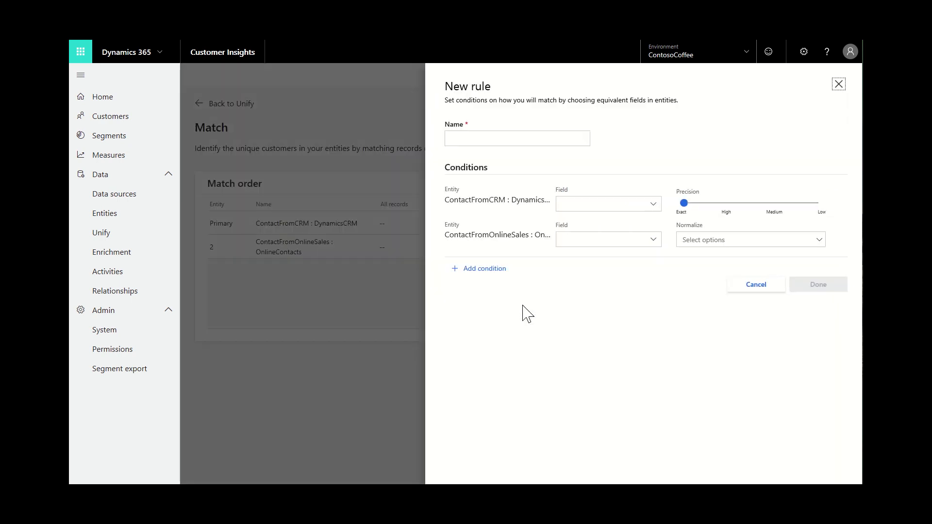
left_click(483, 139)
type("Matc")
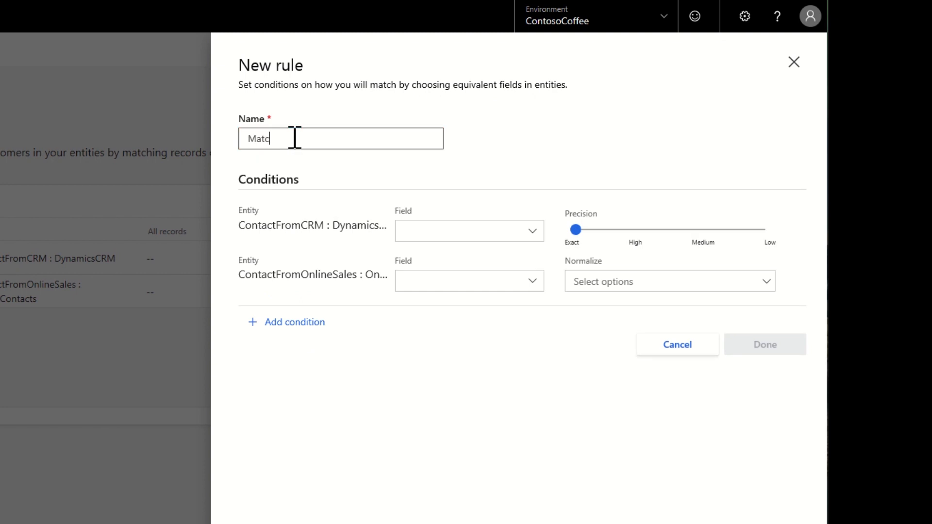
type("hContactOnEmail")
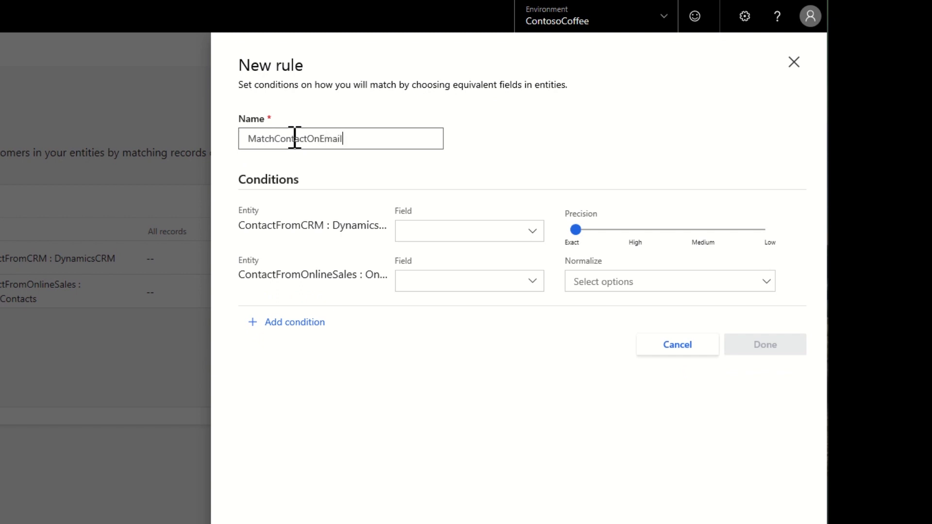
left_click(534, 231)
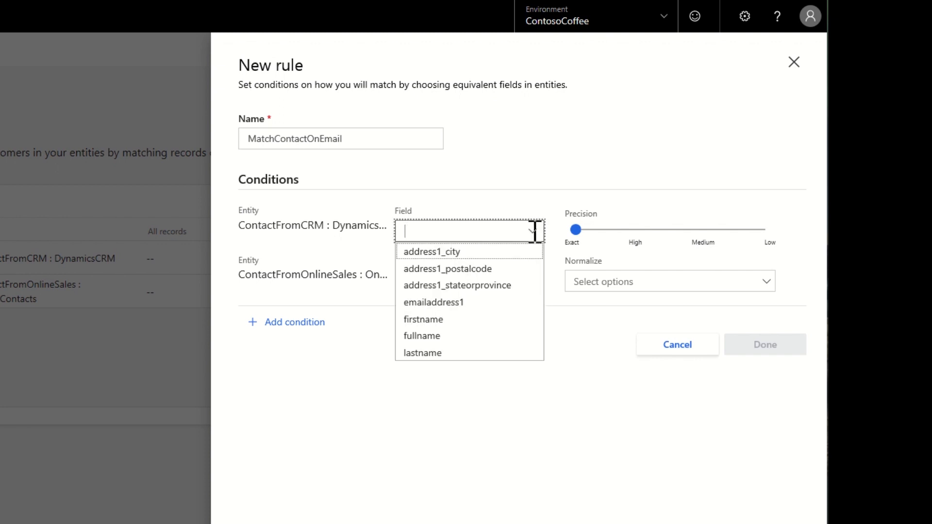
left_click(432, 302)
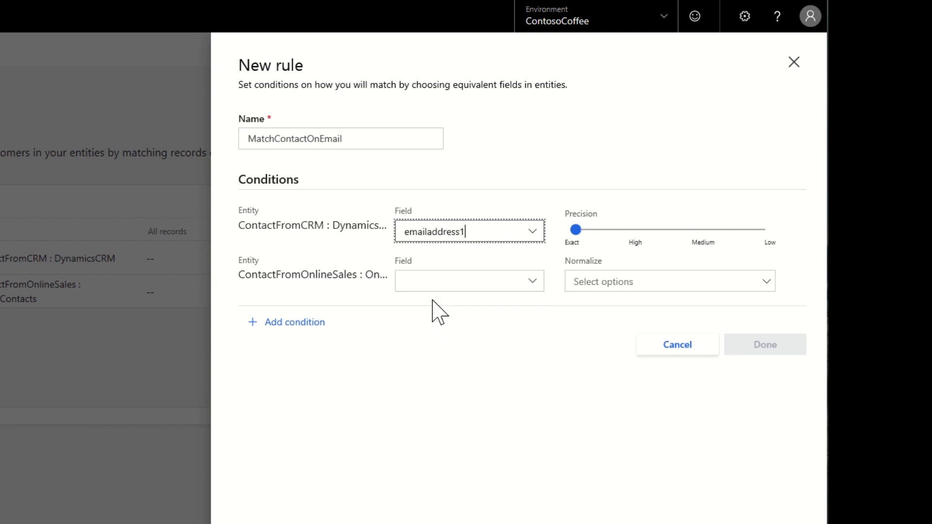
left_click(534, 280)
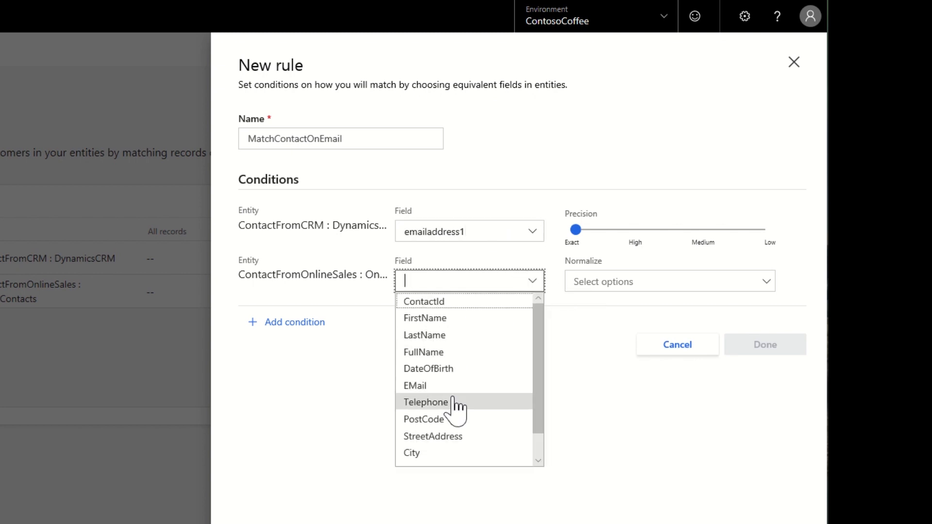
left_click(439, 386)
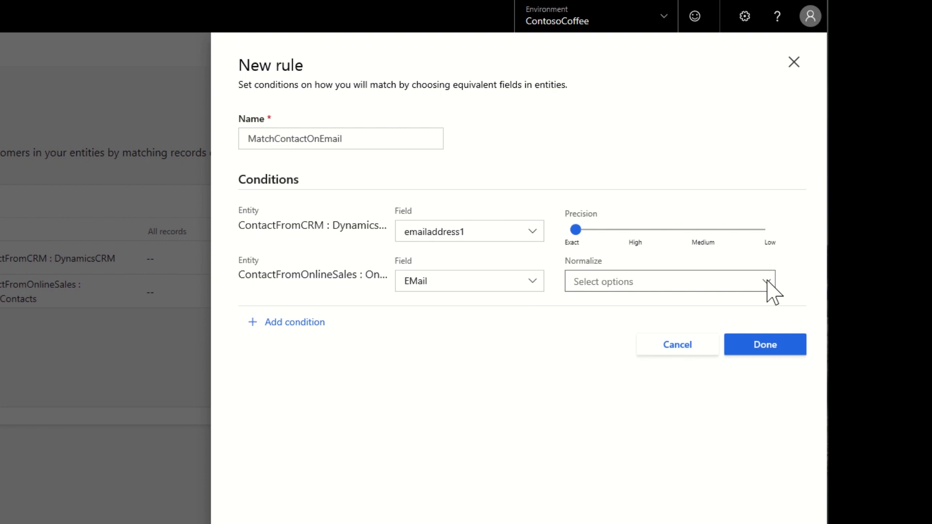
Normalize the email condition for Whitespace and Text to lower case.
left_click(590, 281)
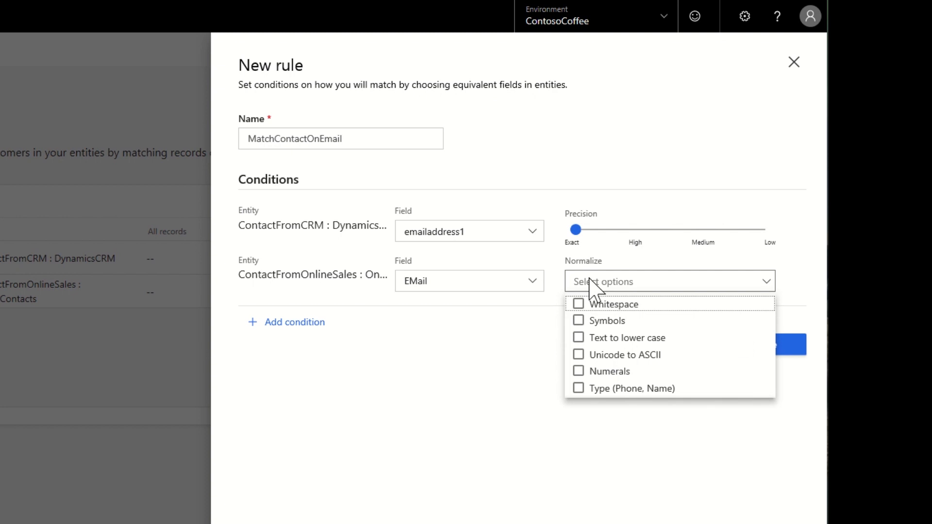
left_click(578, 304)
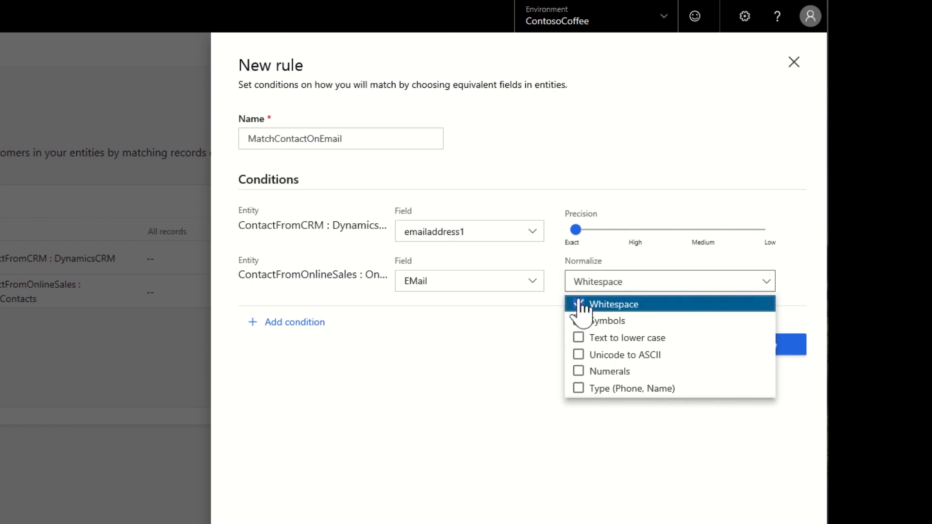
left_click(579, 339)
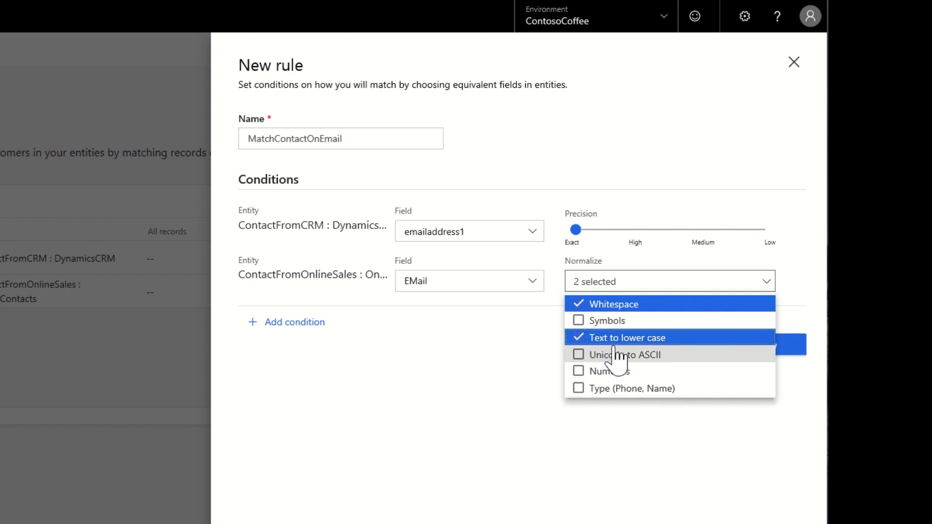
left_click(805, 267)
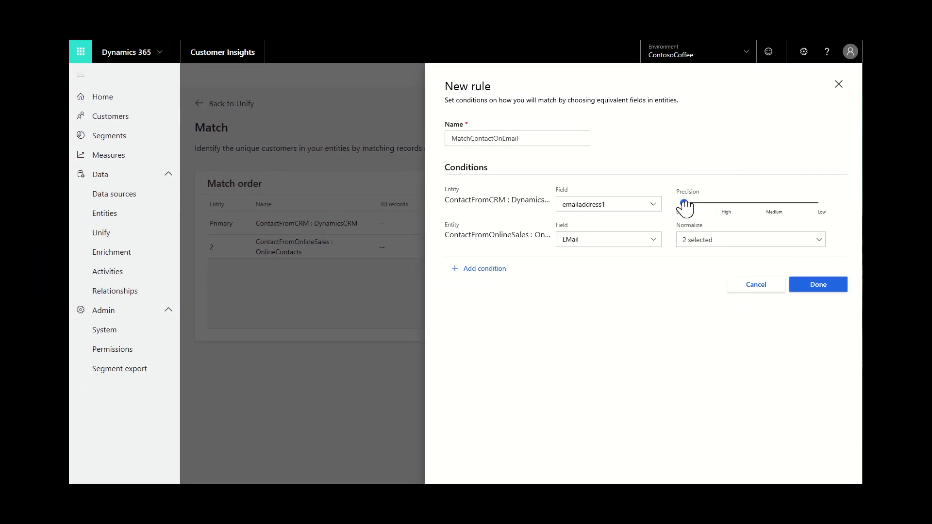
Try the High and Medium precision levels on the email condition and return it to Exact.
left_click(728, 207)
left_click(774, 204)
left_click(685, 204)
Finish the MatchContactOnEmail rule, and save and run the match.
left_click(822, 290)
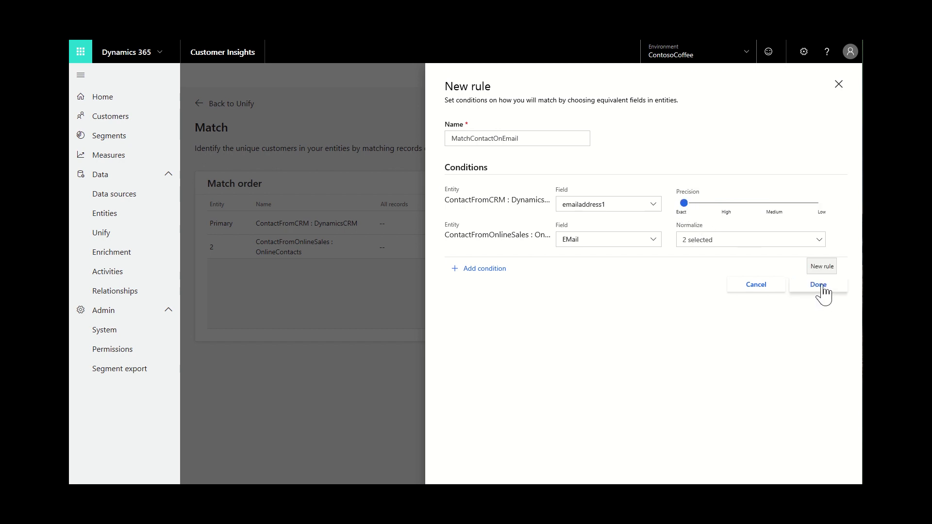
left_click(820, 286)
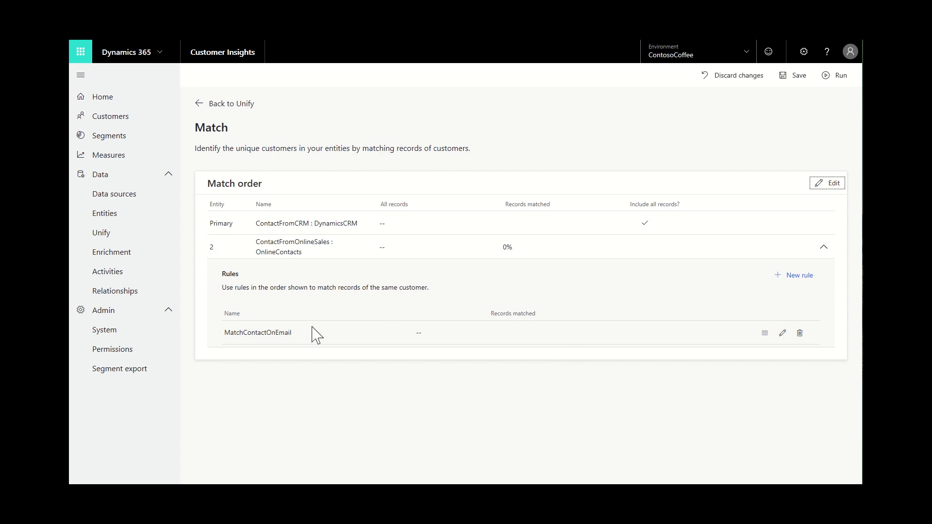
left_click(799, 77)
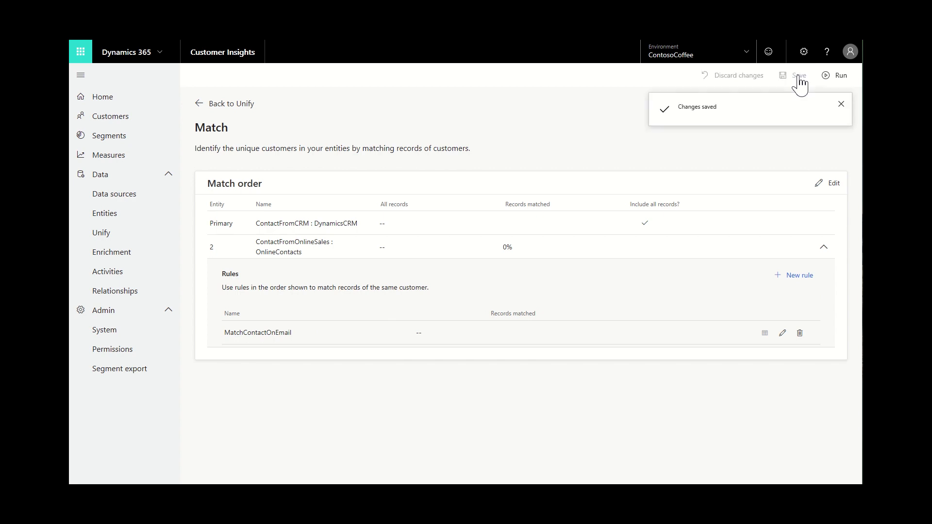
left_click(836, 77)
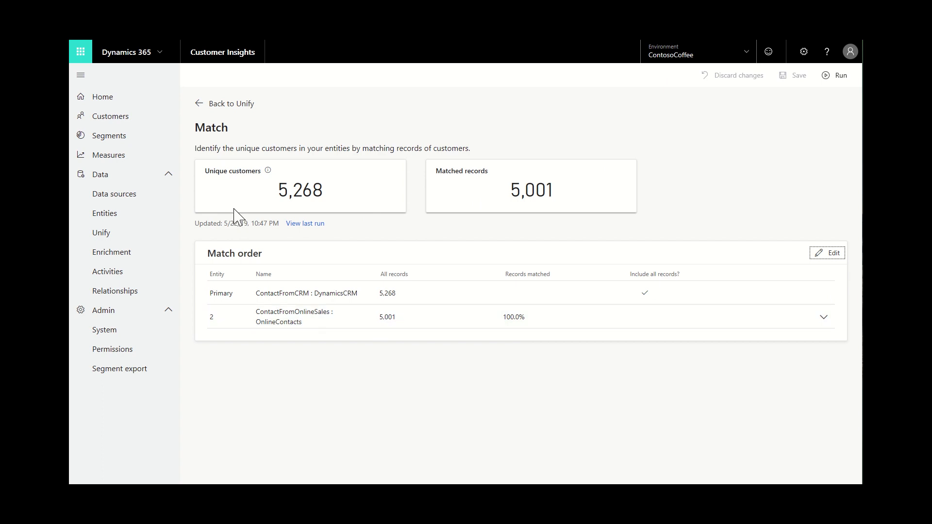
Open the Merge stage of data unification and expand the combined fullname field to show its source fields.
left_click(226, 104)
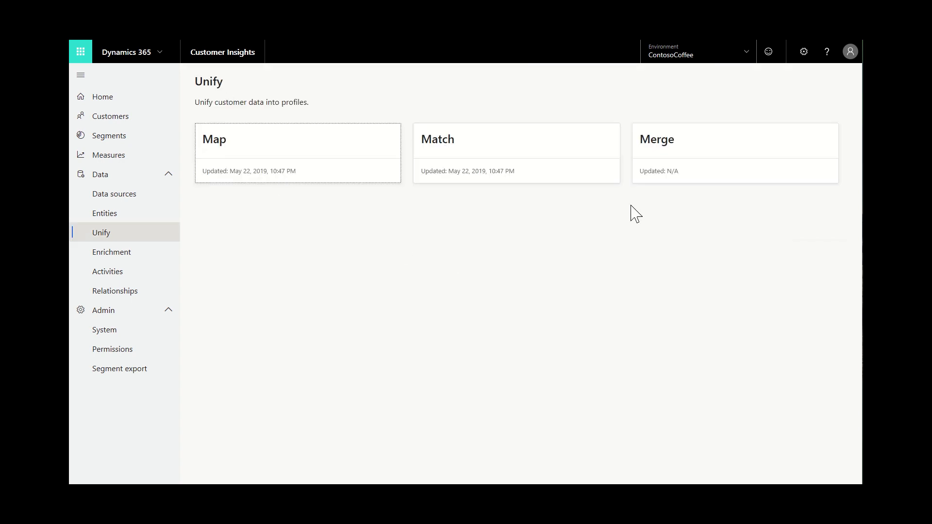
left_click(659, 145)
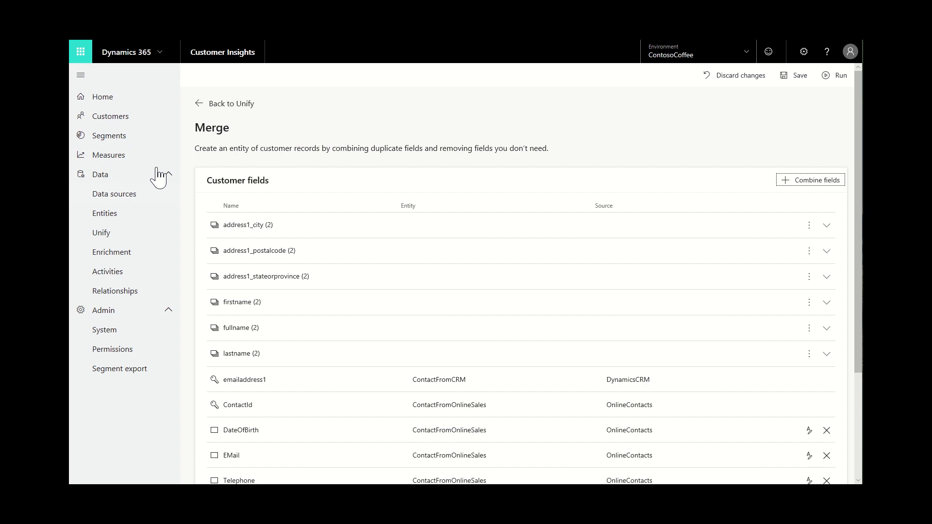
scroll(827, 250, "down", 2)
left_click(827, 244)
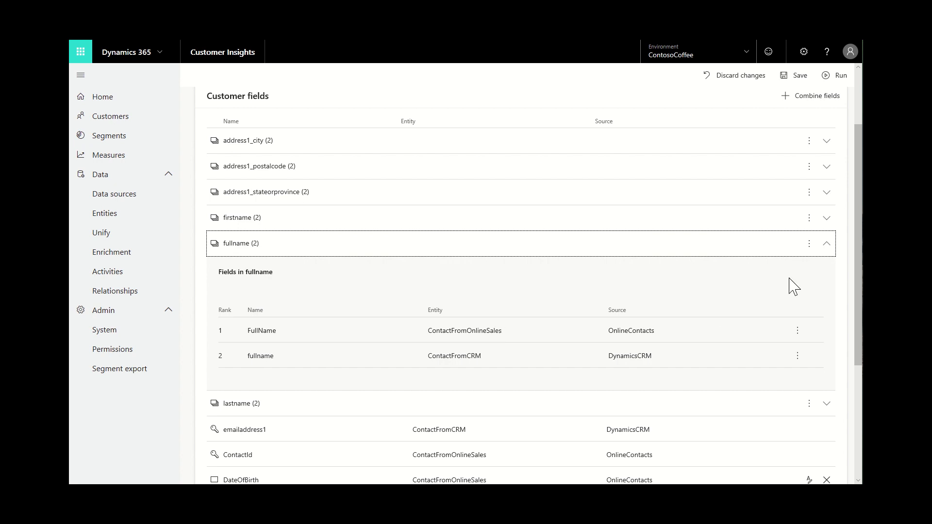
Rank ContactFromCRM's fullname above ContactFromOnlineSales' FullName in the combined fullname field, and save and run the merge.
left_click(809, 243)
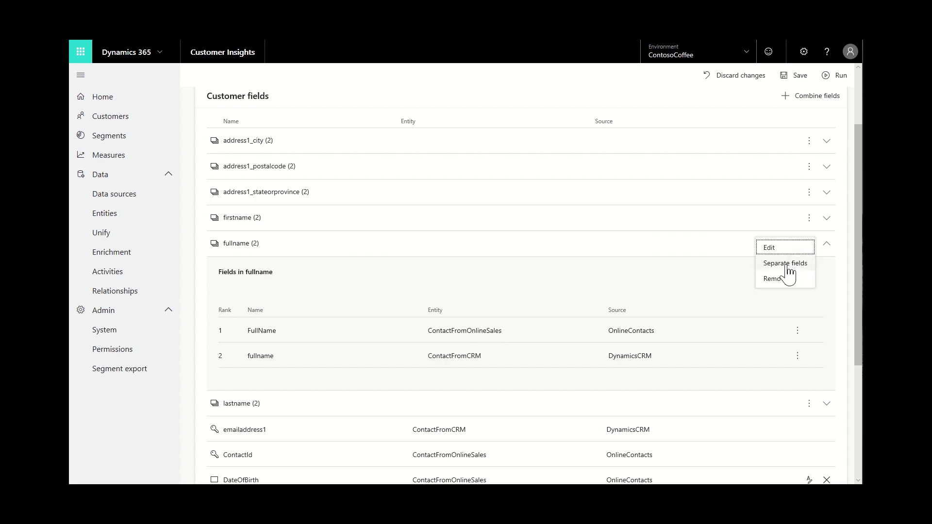
left_click(783, 248)
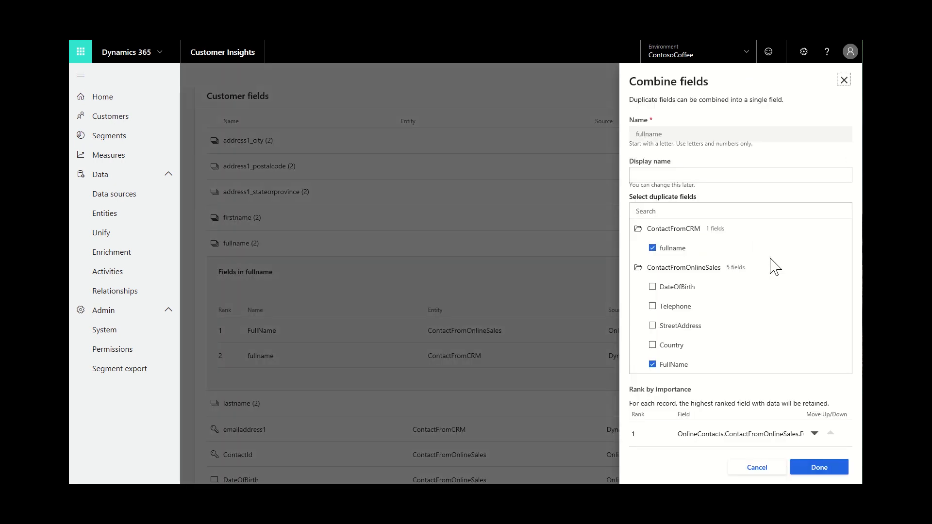
left_click_drag(858, 354, 858, 411)
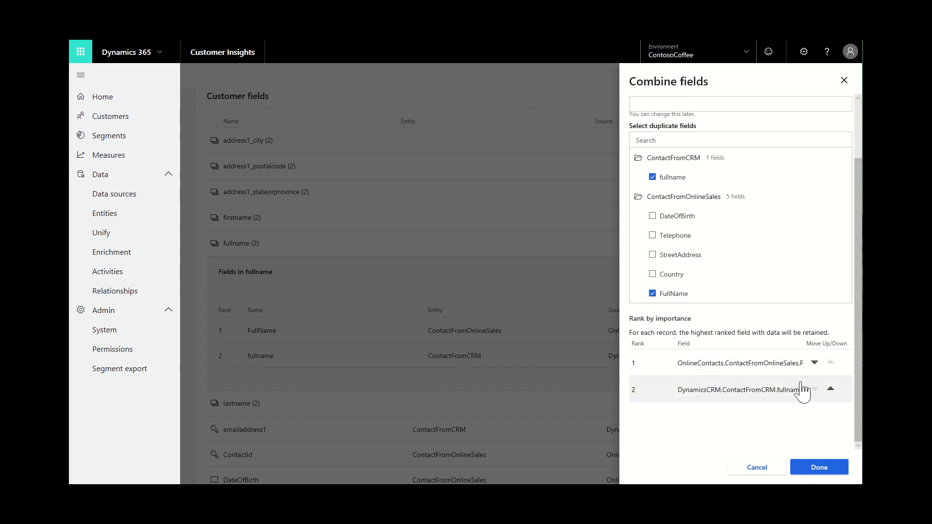
left_click(830, 388)
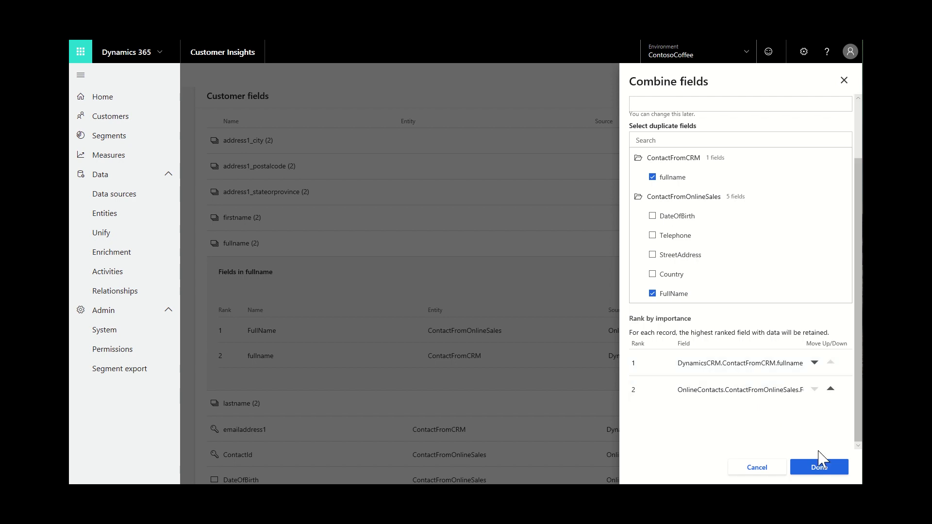
left_click(831, 473)
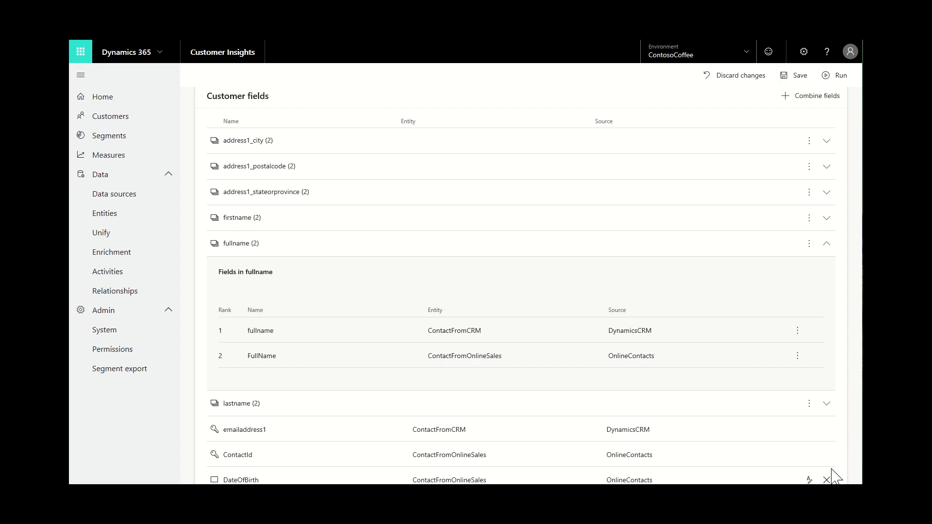
left_click(794, 77)
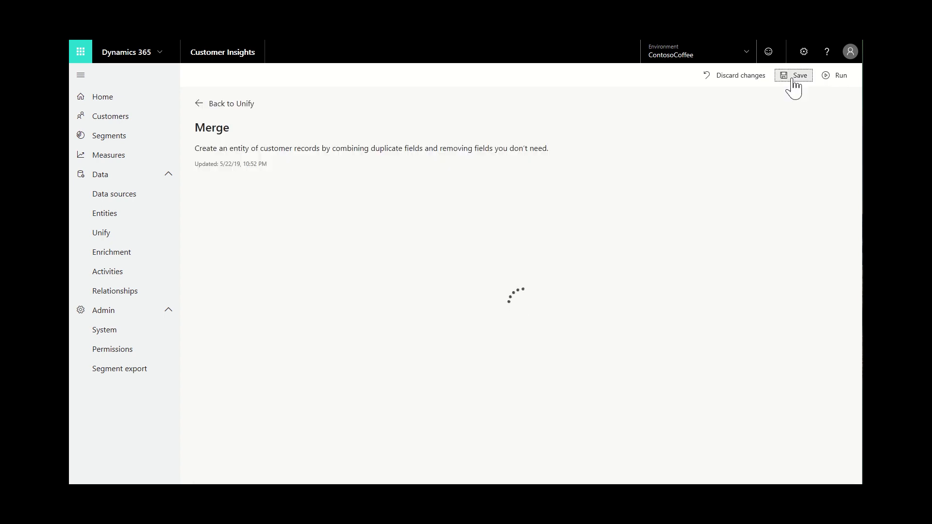
left_click(839, 76)
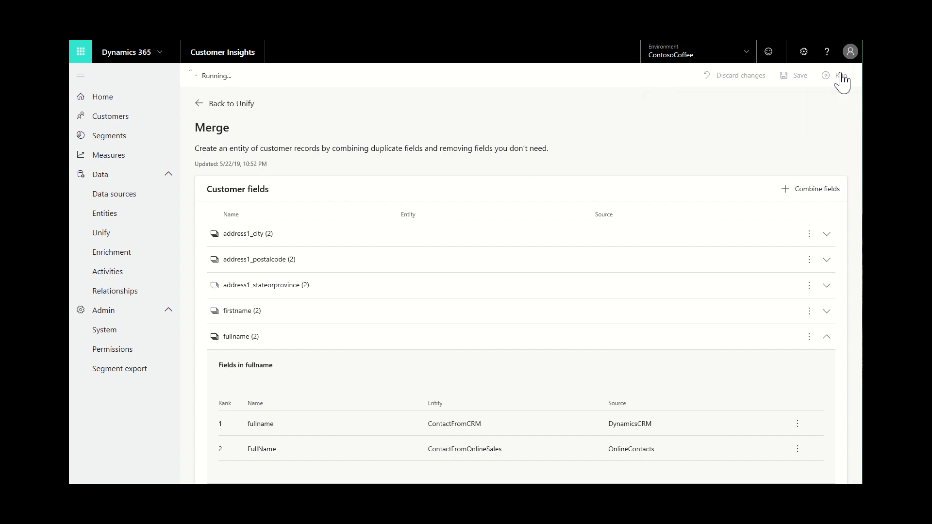
Add fullname, emailaddress1, address1_stateorprovince and address1_city to the customer search and filter index.
left_click(105, 125)
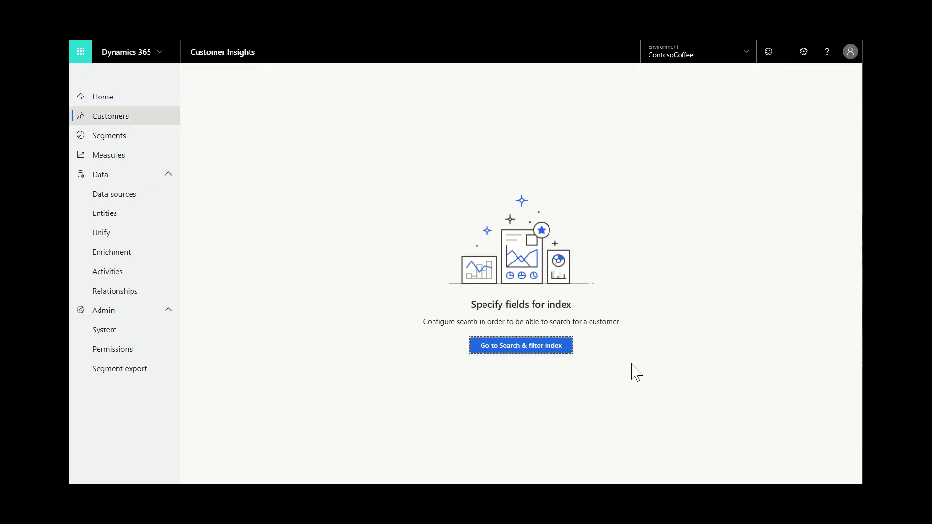
left_click(529, 349)
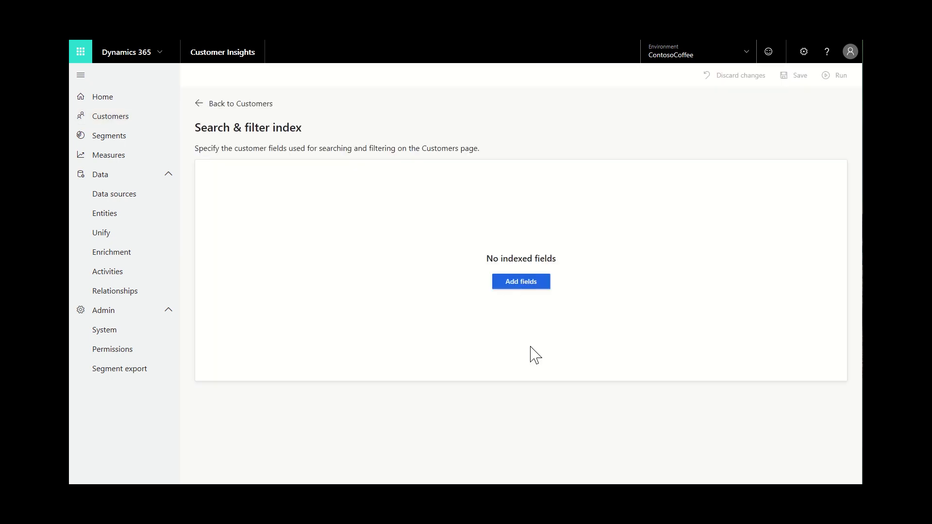
left_click(517, 287)
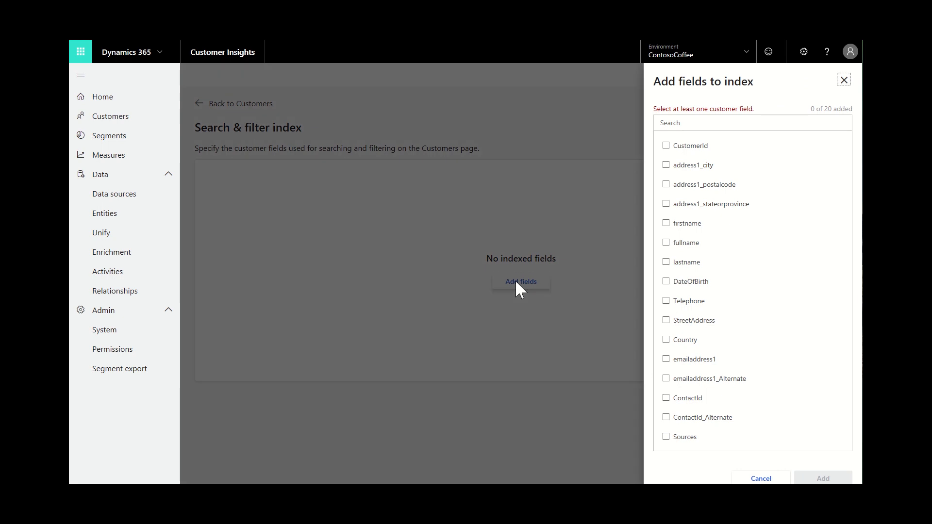
left_click(666, 244)
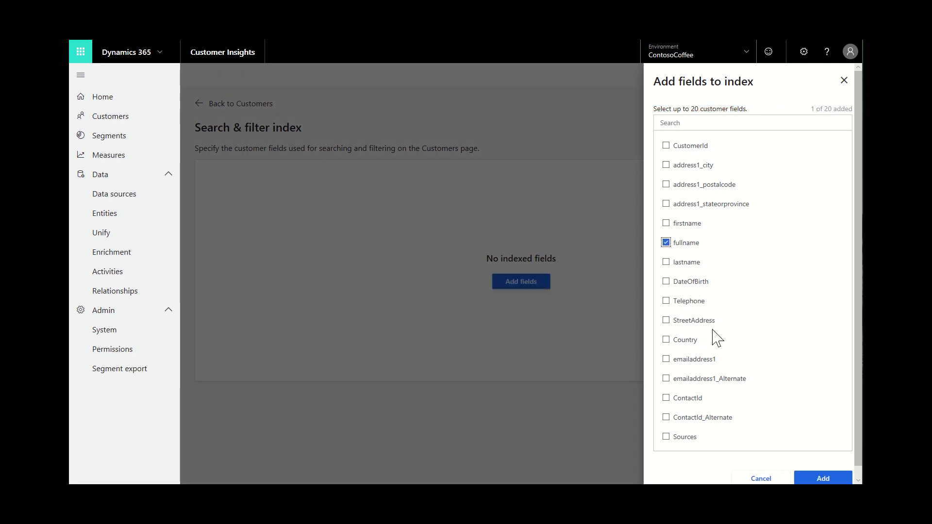
left_click(666, 360)
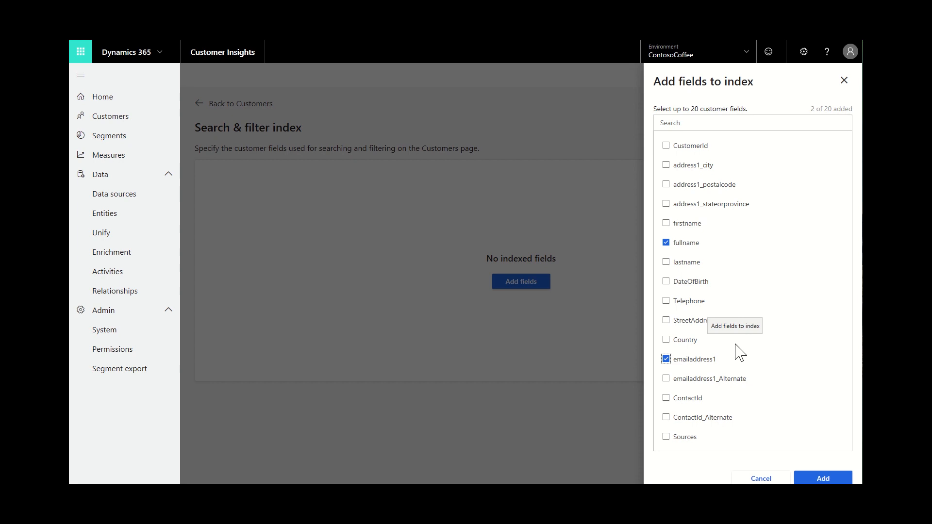
left_click(665, 204)
left_click(666, 166)
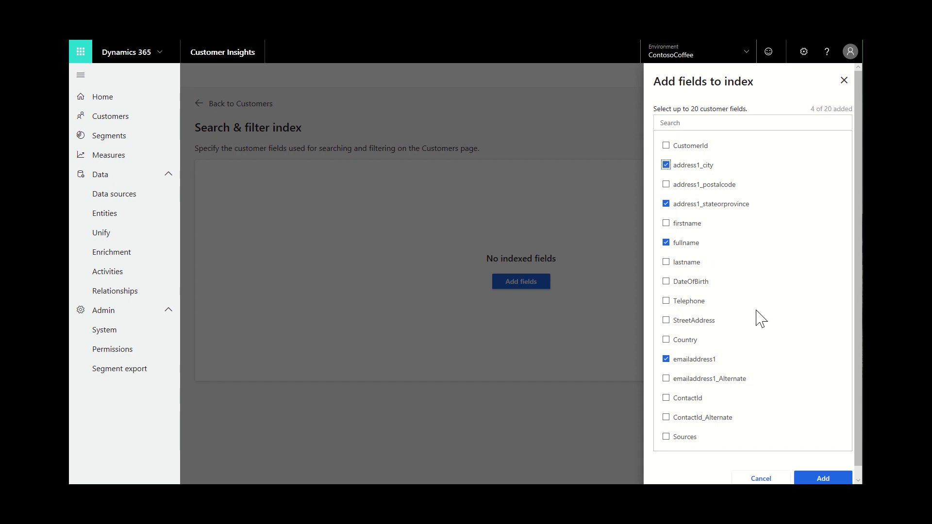
left_click(823, 478)
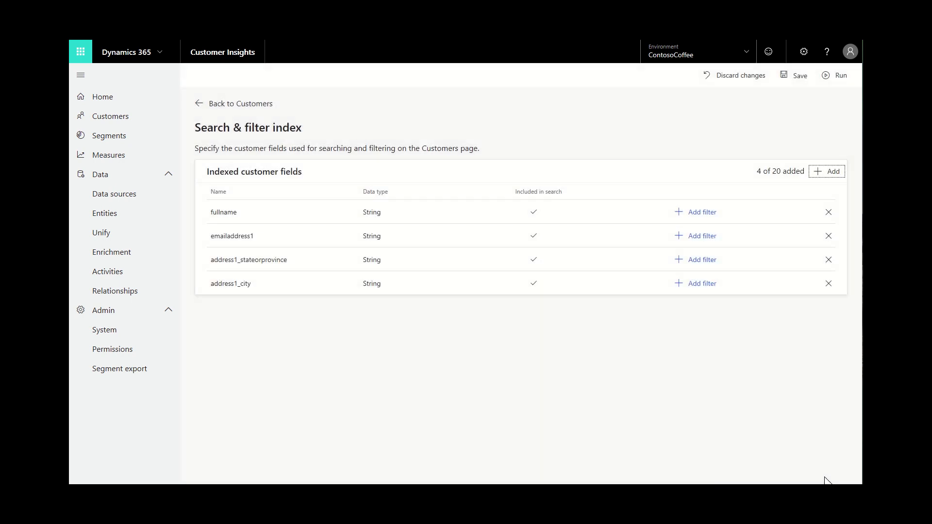
Save and run the search and filter index, and open the list of unified customers.
left_click(784, 79)
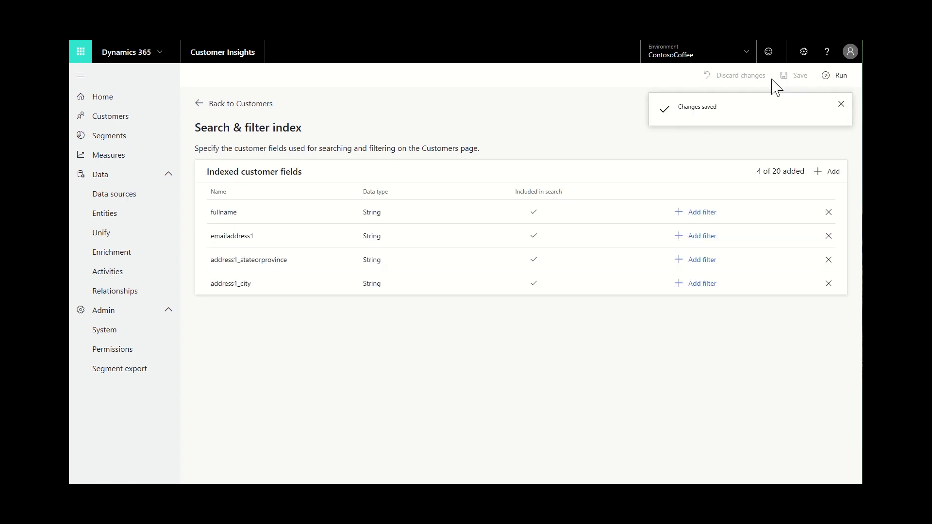
left_click(826, 78)
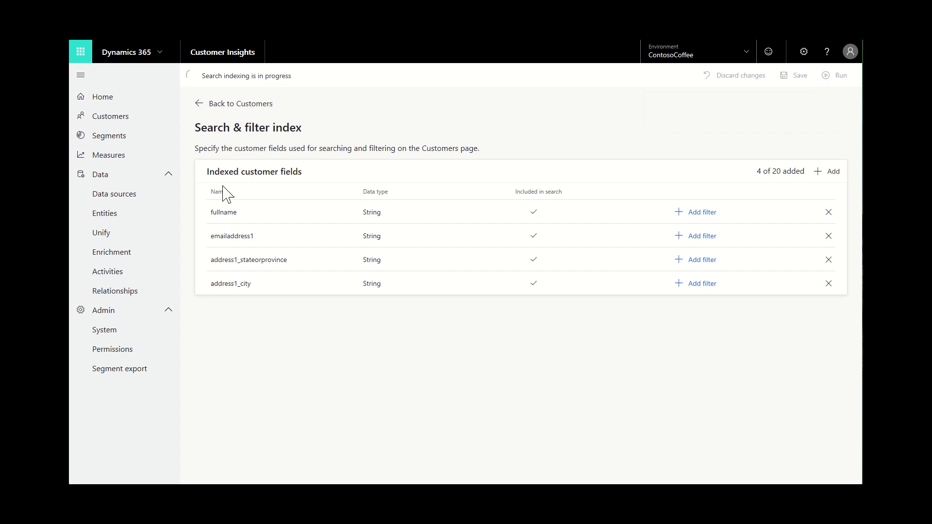
left_click(102, 119)
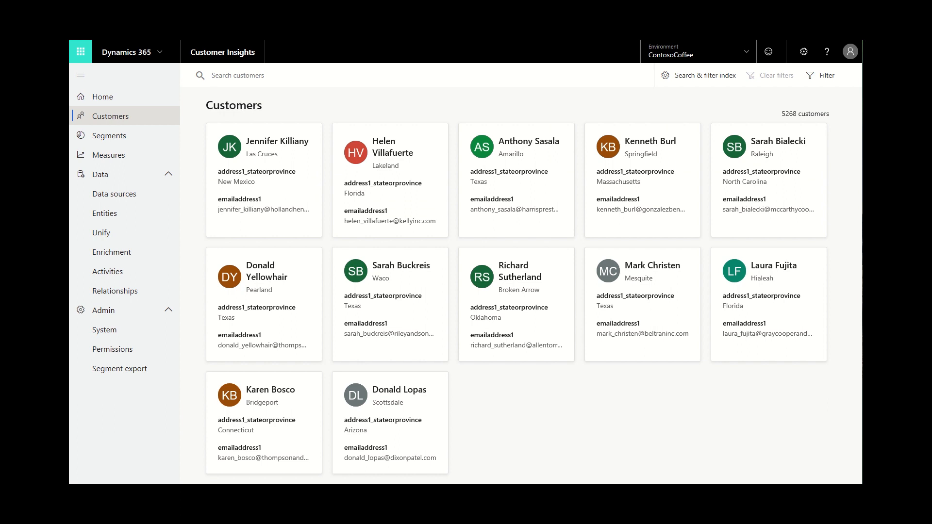
Open the first customer's unified profile in the list, review its merged attributes, and close it.
left_click(266, 189)
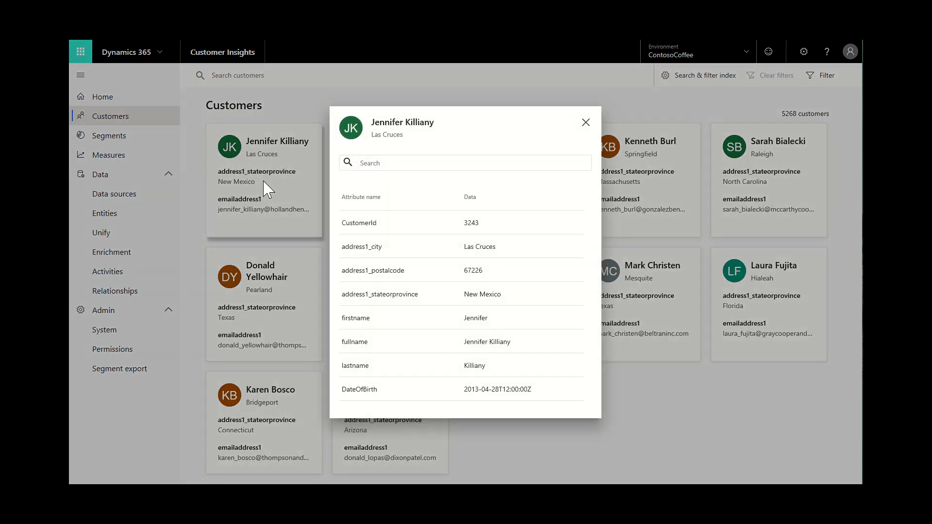
scroll(448, 204, "down", 3)
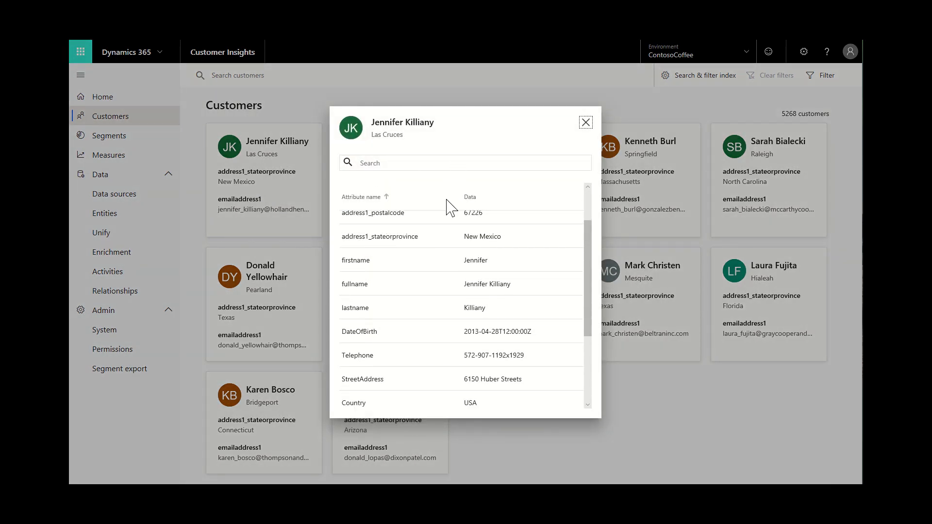
scroll(446, 200, "up", 3)
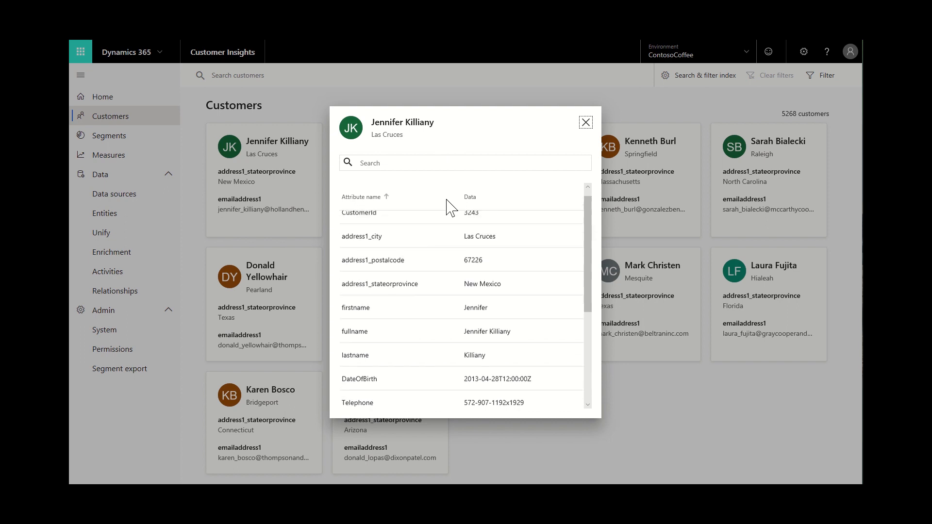
left_click(585, 122)
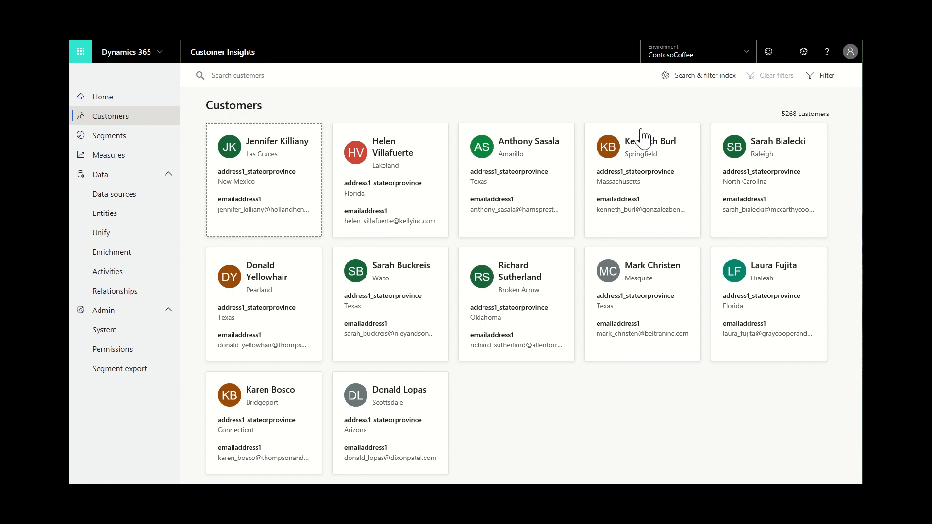
Search the customers by a first name, and replace that search with the city tempe.
left_click(227, 75)
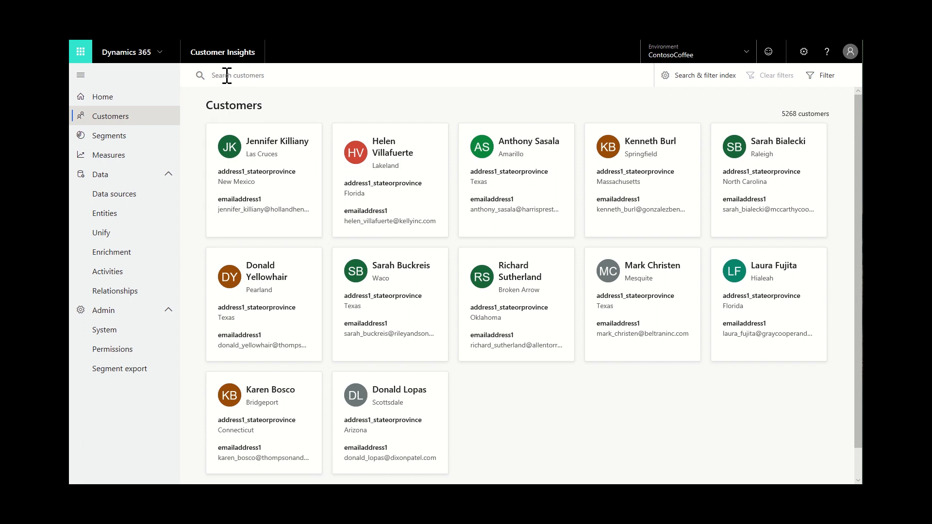
type("donald")
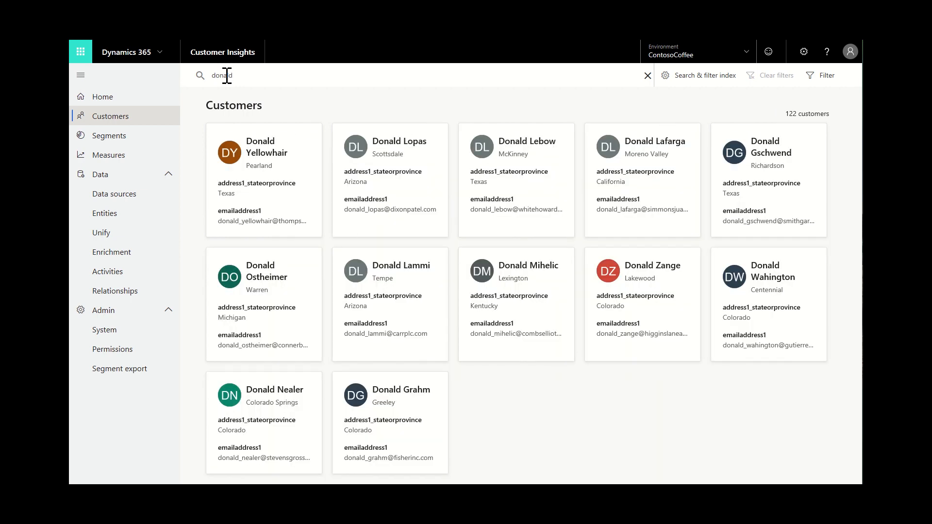
key("BackSpace")
key("BackSpace")
key("BackSpace")
key("BackSpace")
key("BackSpace")
key("BackSpace")
type("tempe")
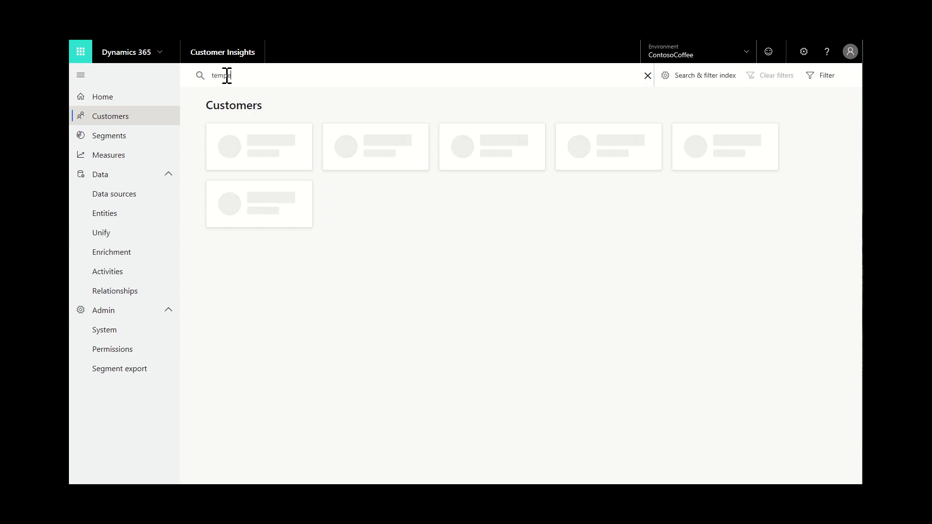